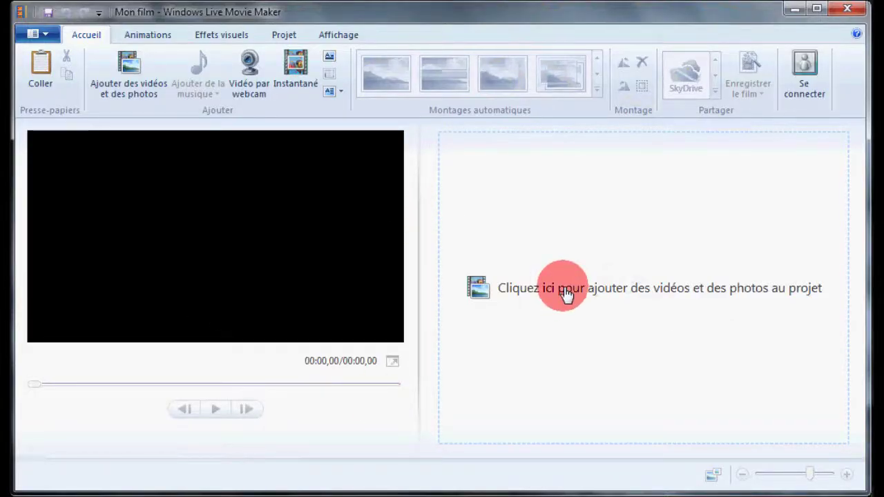
Step: Add the L'effet Koulechov video from the montage _koulechov folder to the project
click(565, 293)
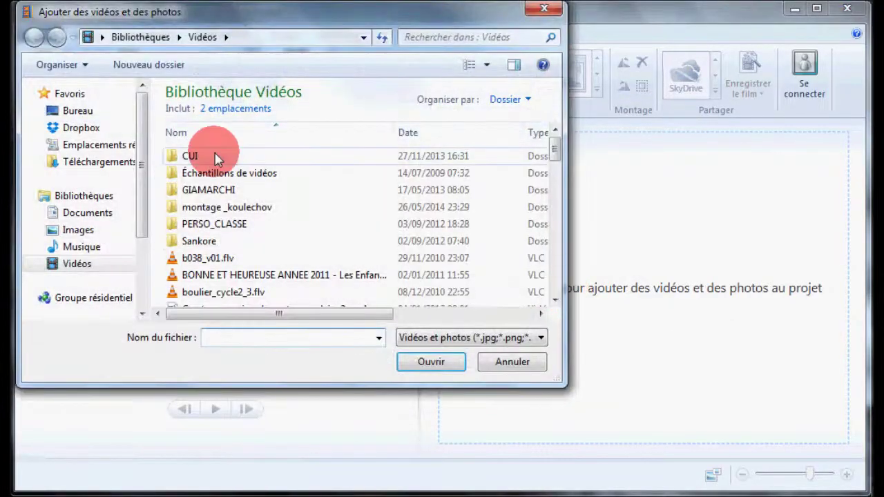
double_click(209, 207)
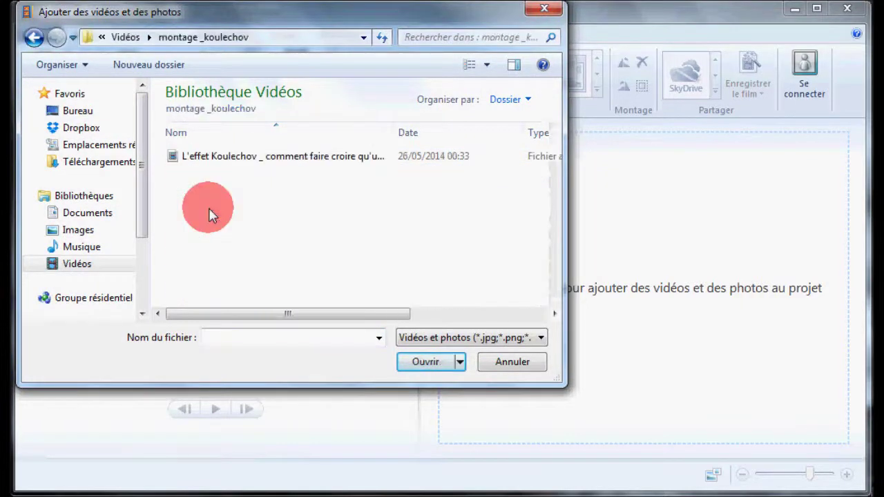
double_click(290, 157)
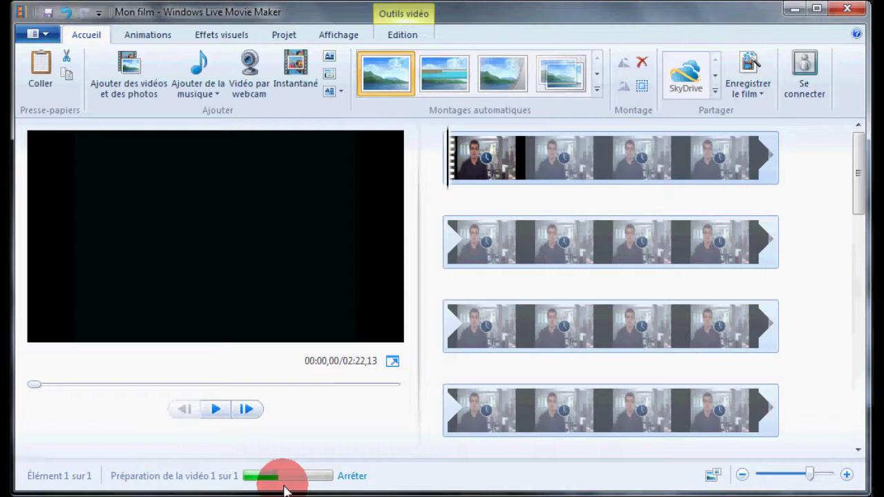
mouse_move(860, 172)
mouse_down()
mouse_move(858, 425)
mouse_move(859, 135)
mouse_move(856, 174)
mouse_move(522, 446)
mouse_move(398, 445)
mouse_up()
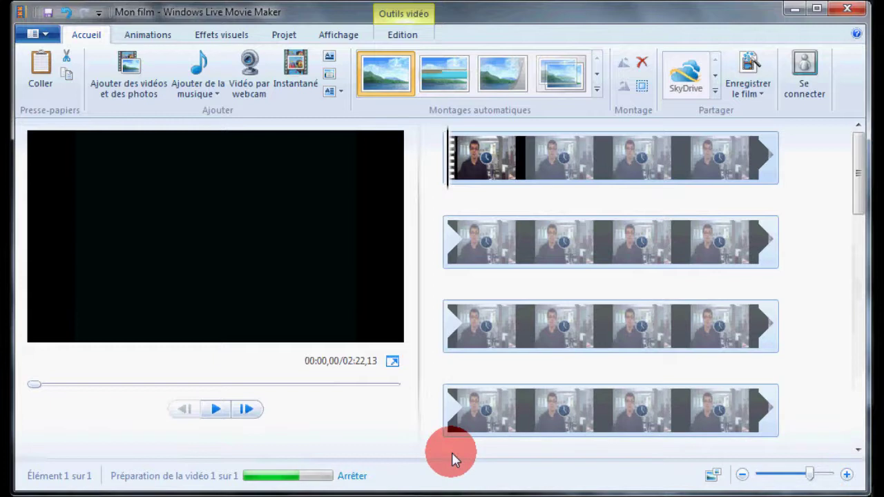
mouse_move(452, 459)
mouse_down()
mouse_move(309, 488)
mouse_move(215, 413)
mouse_up()
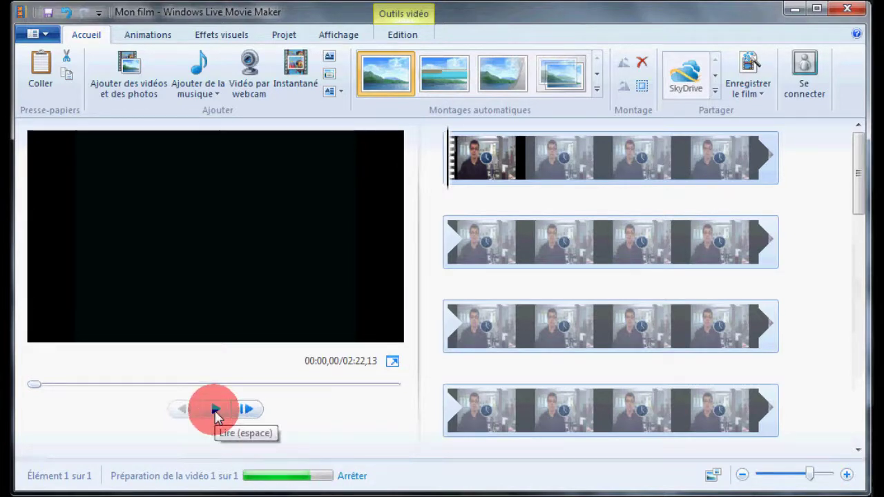
mouse_move(216, 413)
mouse_down()
mouse_move(205, 408)
mouse_move(223, 347)
mouse_up()
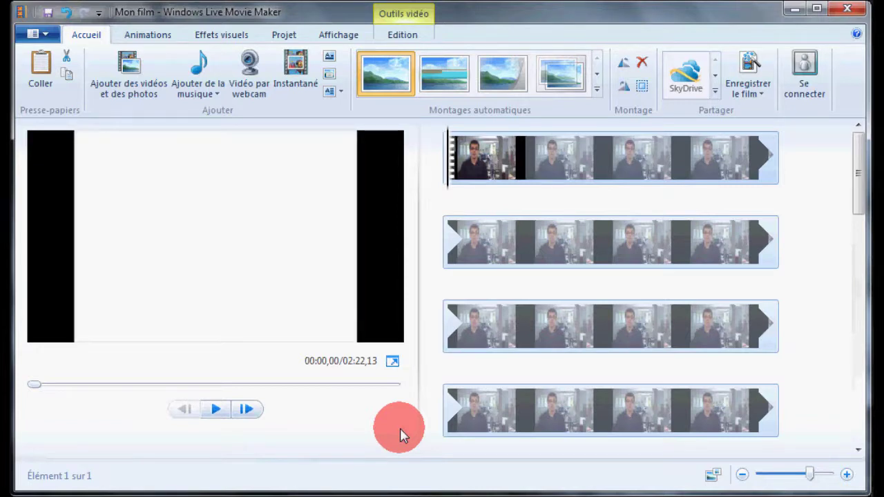
Step: Play the opening seconds of the imported video in the preview and pause it
click(216, 409)
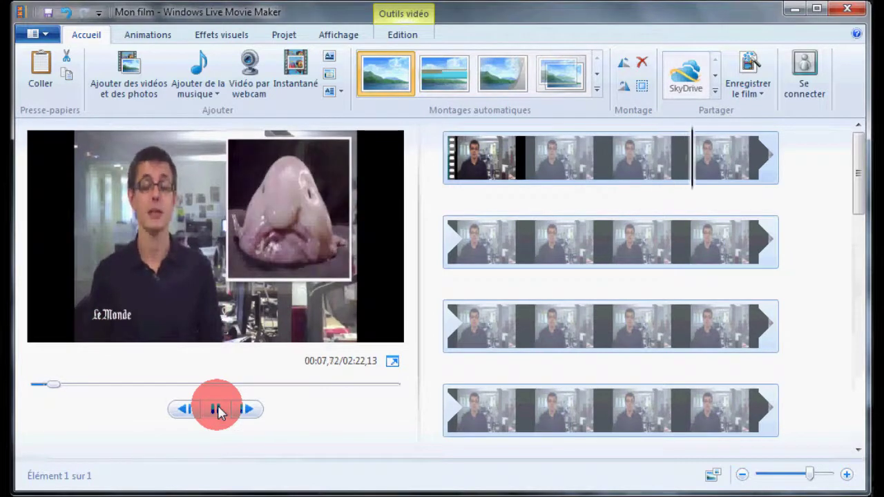
click(217, 410)
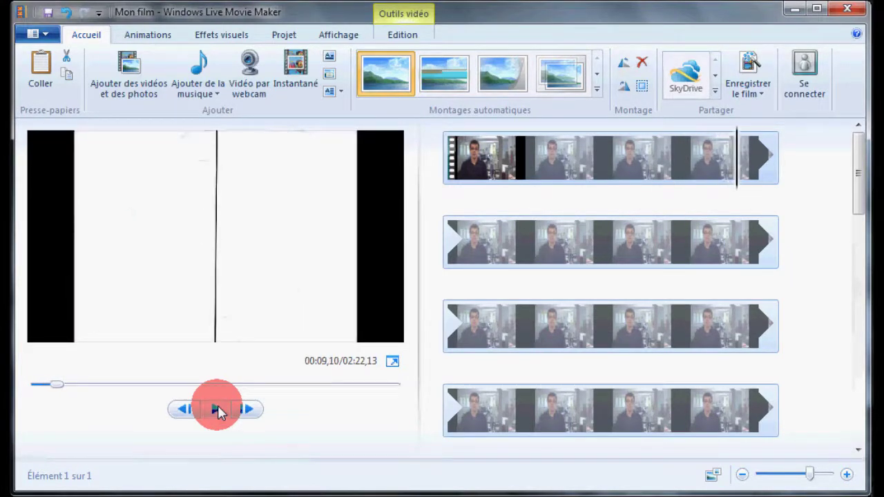
Step: Select the video clip and turn its volume all the way down to silence the original sound
click(541, 251)
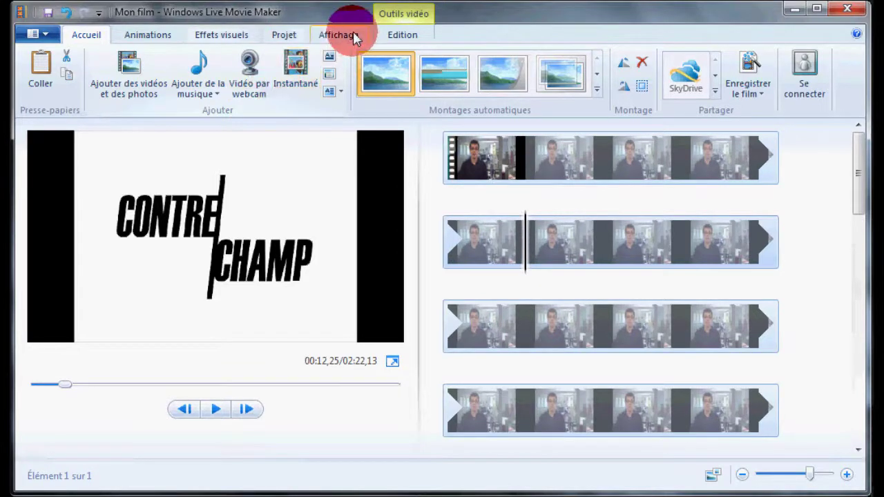
click(398, 35)
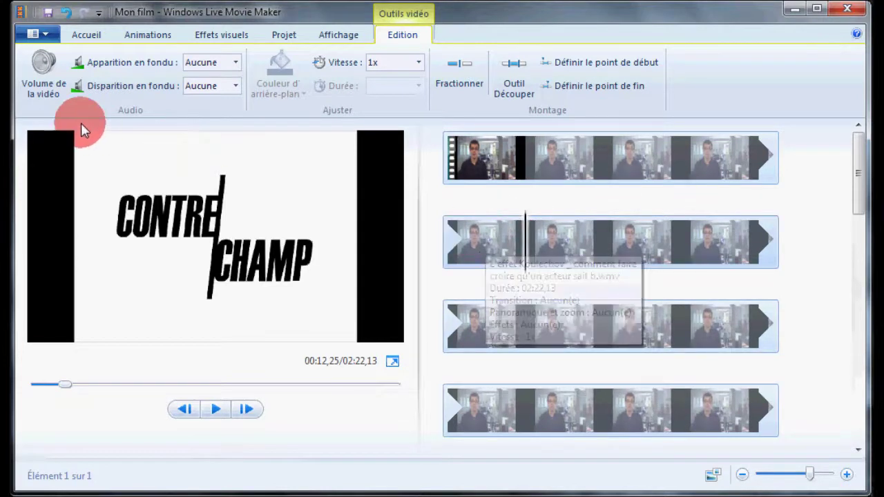
click(44, 83)
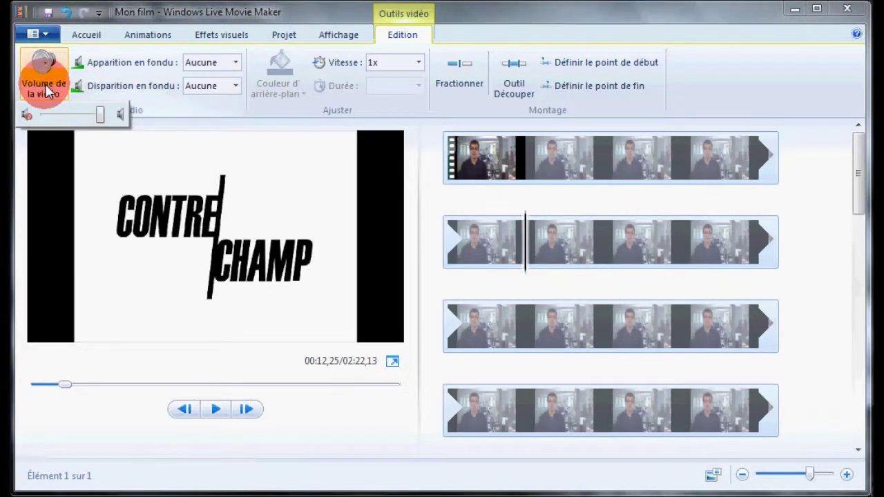
drag(100, 115, 29, 117)
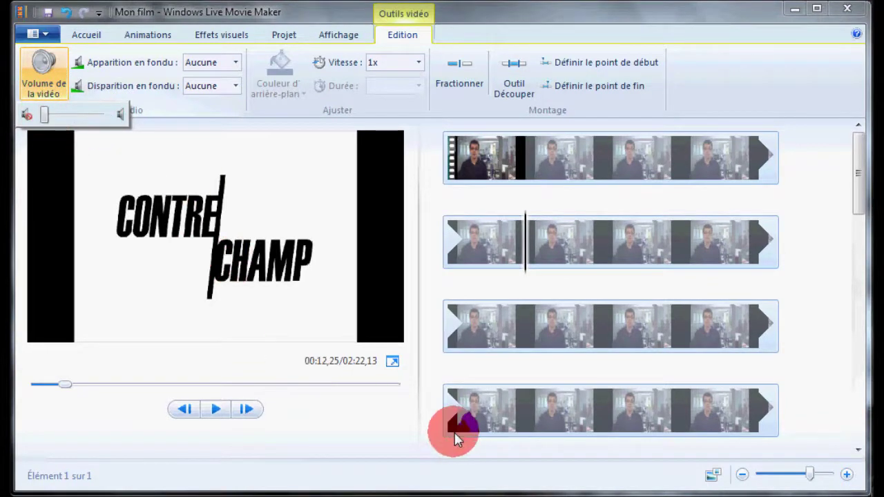
click(418, 410)
Step: Play the clip from near its start to check the sound, and pause after a few seconds
click(450, 166)
click(214, 410)
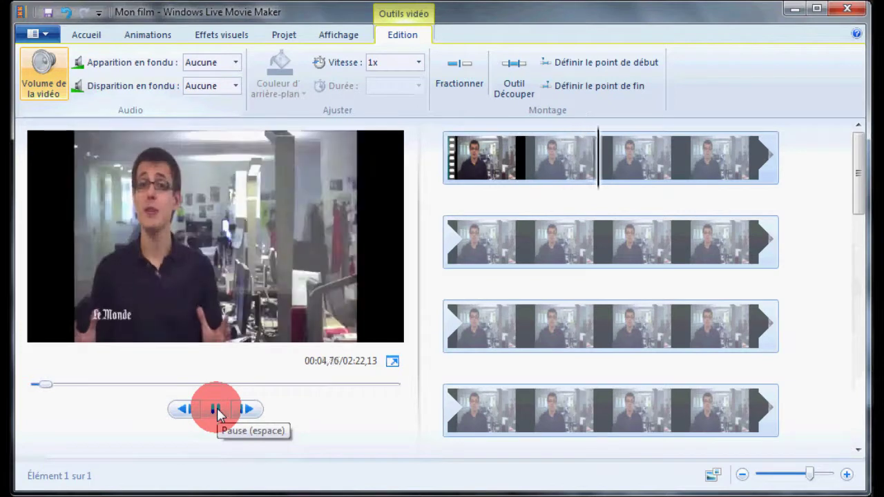
click(216, 410)
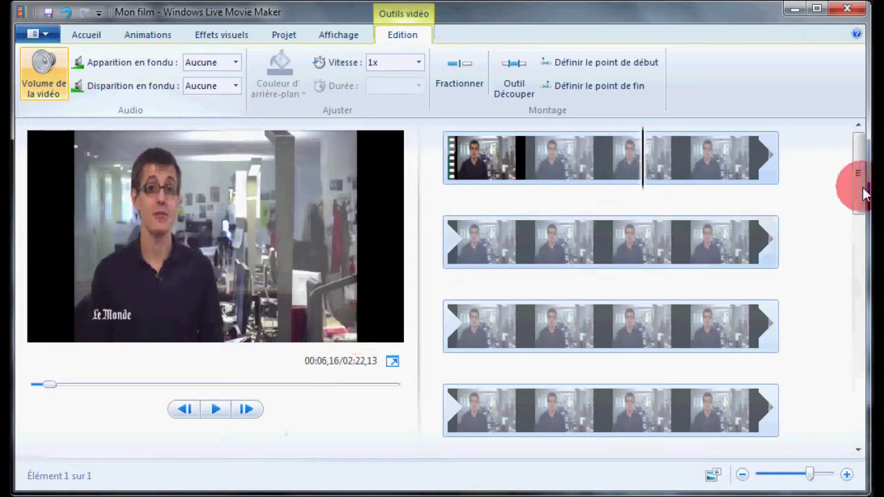
Step: Split the video at 00:36,94, where the black-and-white soup bowl shot starts, and delete the part before the cut
drag(643, 168, 588, 401)
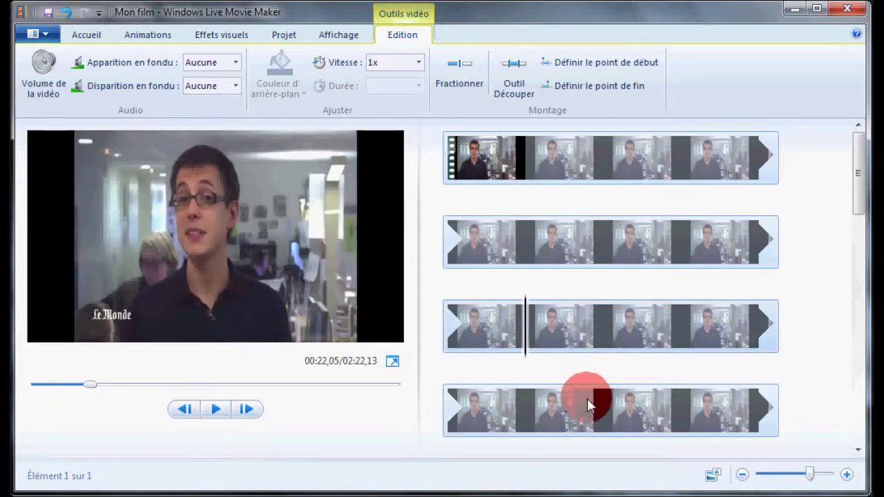
drag(861, 177, 782, 246)
drag(617, 295, 685, 198)
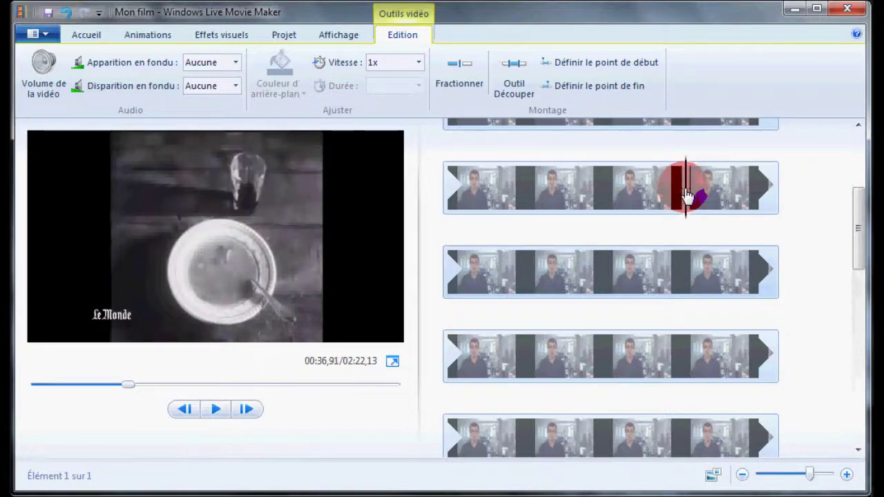
right_click(687, 196)
click(684, 184)
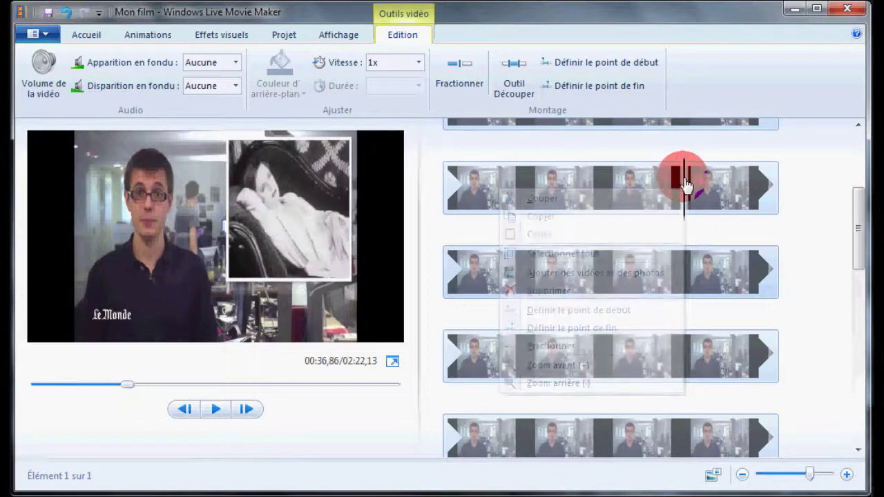
drag(686, 189, 688, 191)
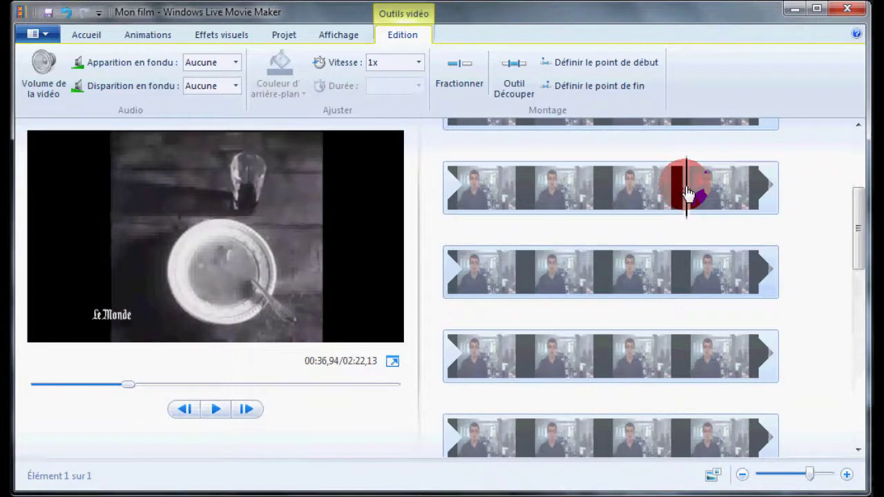
right_click(687, 193)
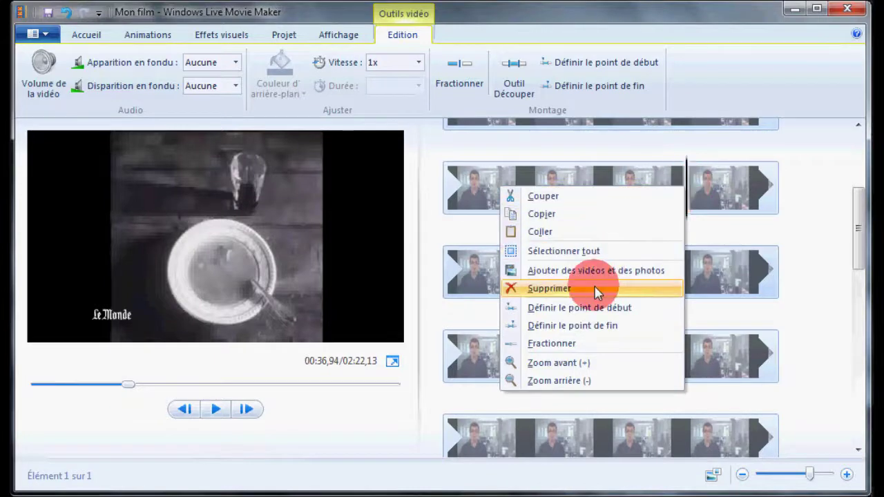
click(567, 342)
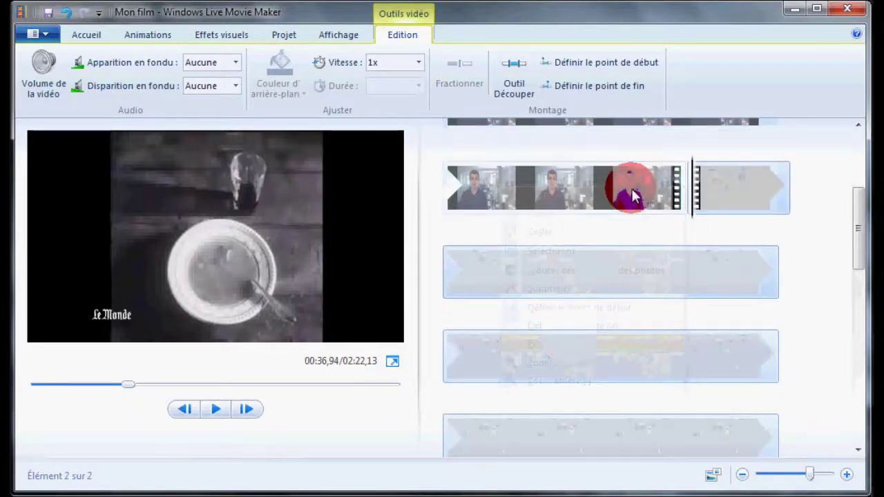
click(592, 187)
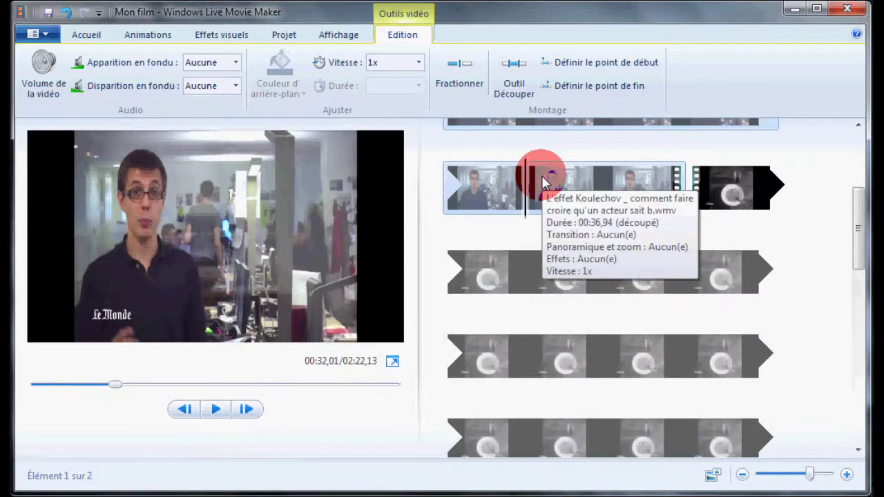
key(Delete)
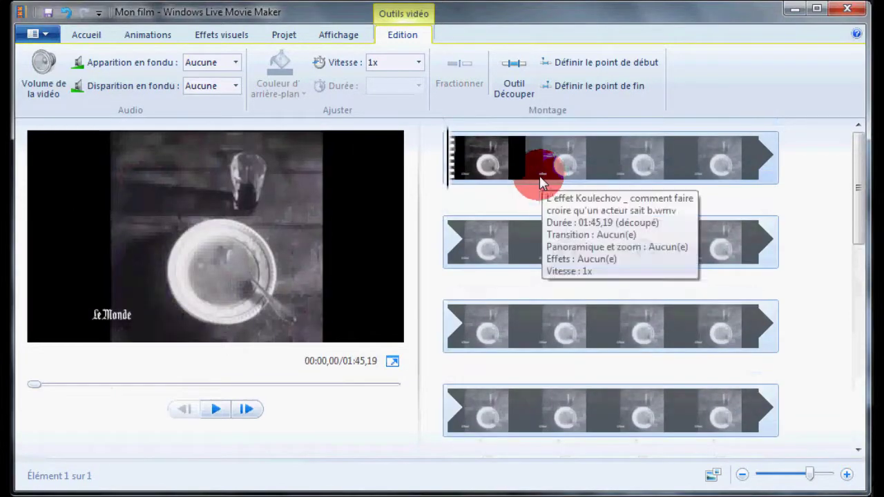
Step: Split the remaining clip at 00:14,50, during the black-and-white close-up of the man, and delete everything after the cut
drag(858, 187, 858, 237)
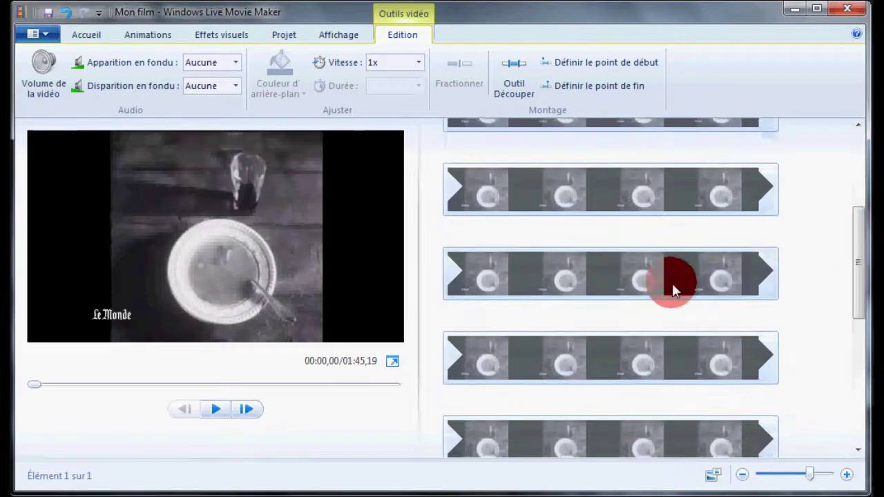
click(670, 283)
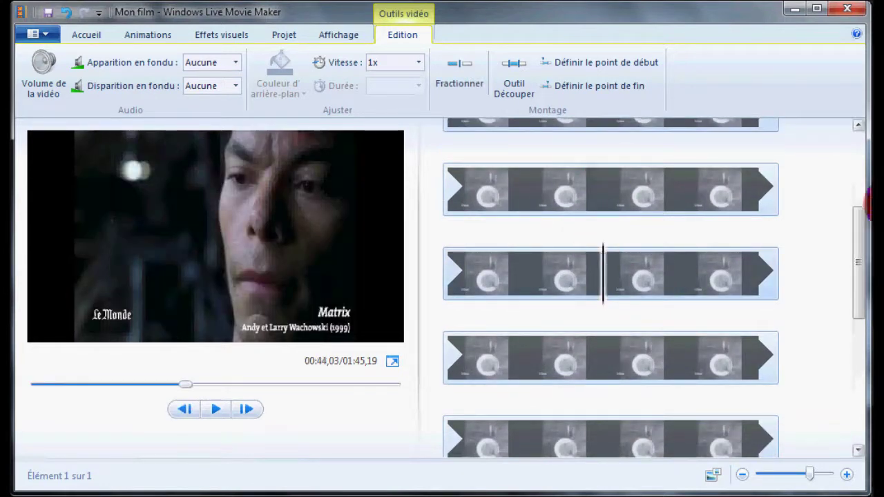
drag(860, 256, 858, 202)
click(651, 250)
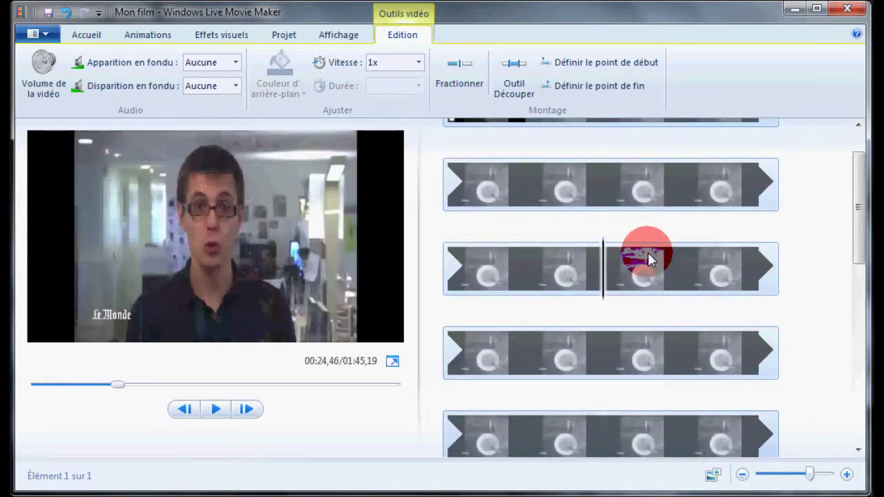
click(528, 185)
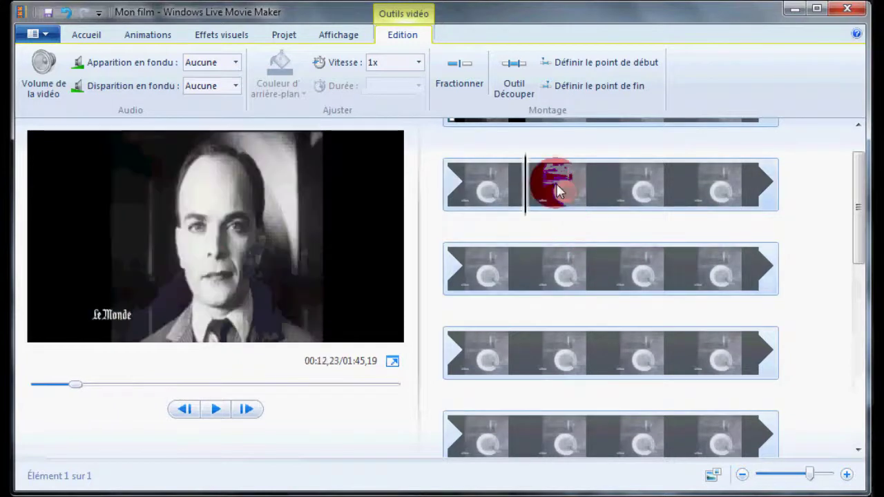
drag(553, 195, 600, 205)
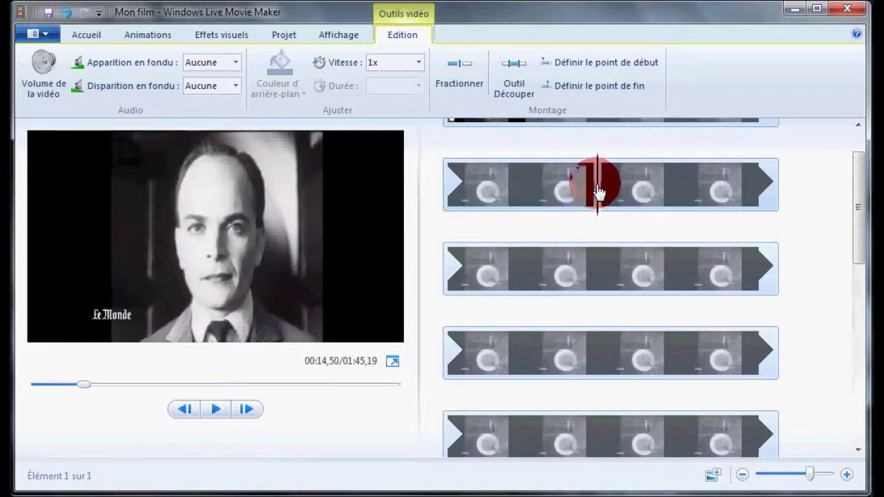
right_click(598, 193)
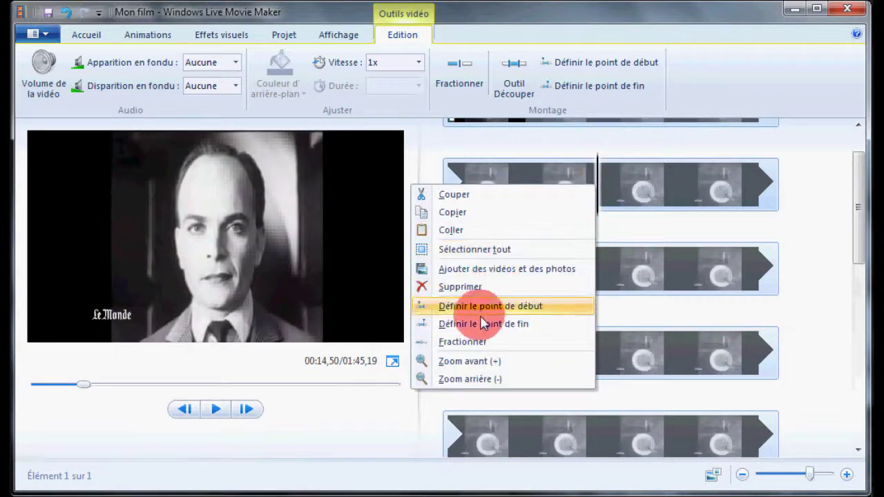
click(479, 341)
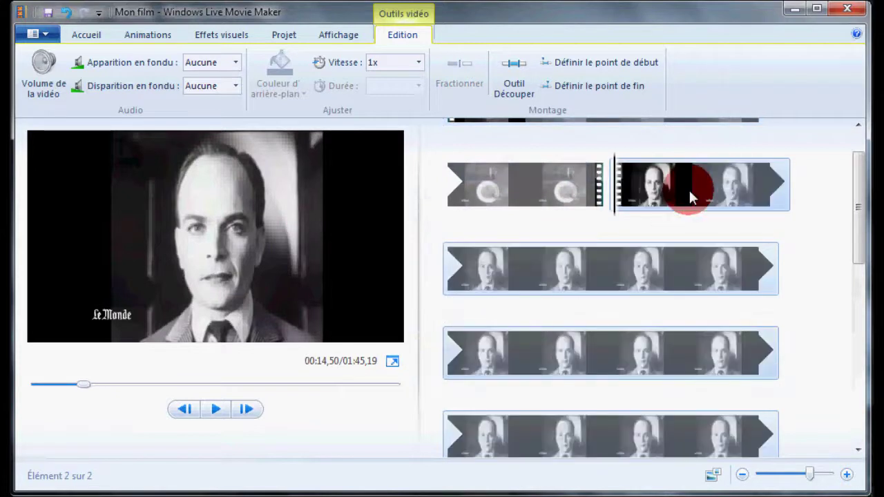
key(Delete)
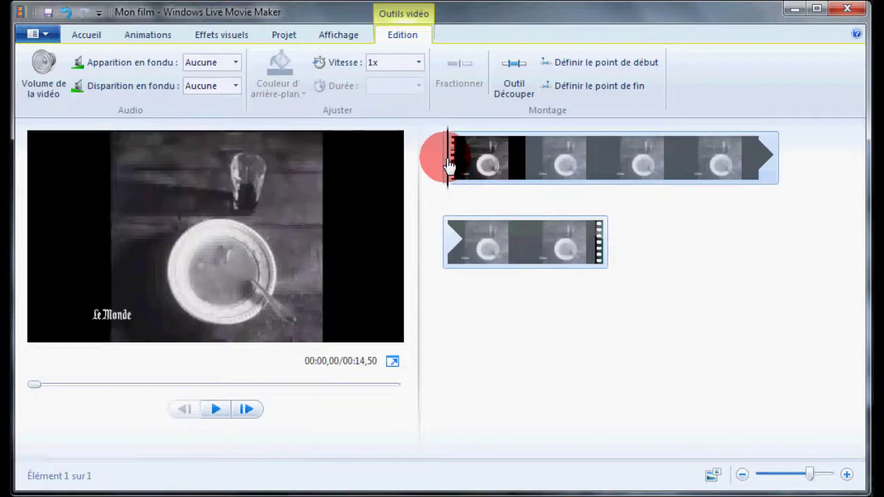
Step: Split the shortened clip at 00:02,11, near the end of the opening soup bowl shot
drag(450, 165, 523, 173)
drag(522, 172, 520, 173)
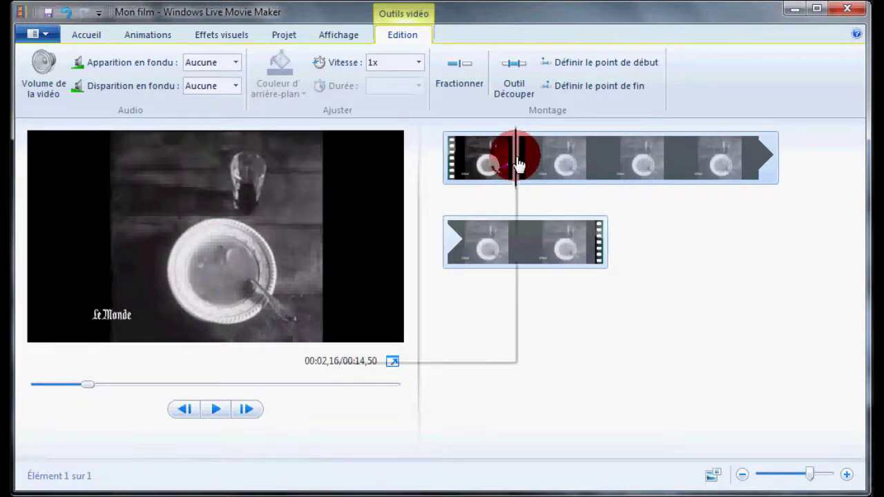
right_click(517, 163)
click(428, 319)
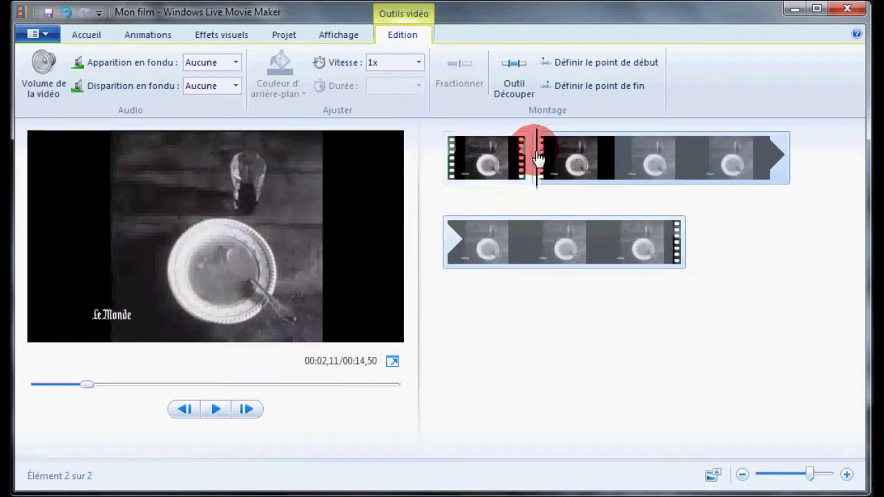
Step: Split the second clip at 00:02,20, where the close-up of the man replaces the soup bowl
drag(542, 160, 544, 160)
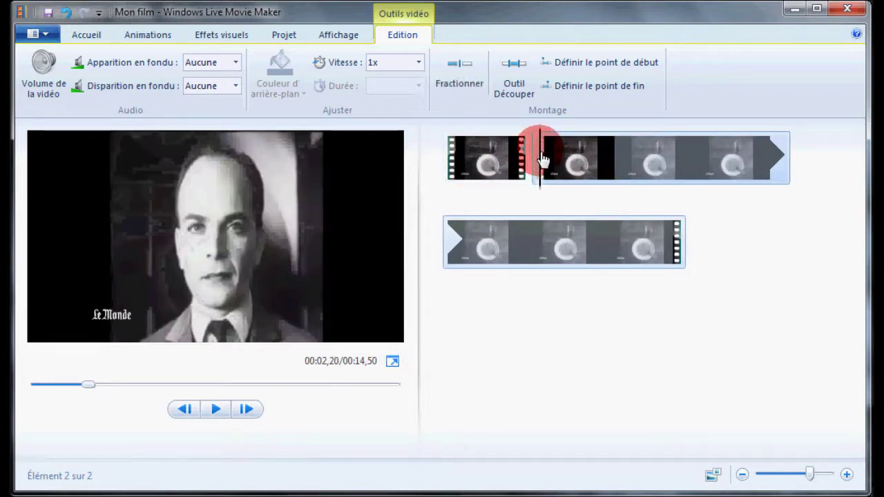
right_click(542, 158)
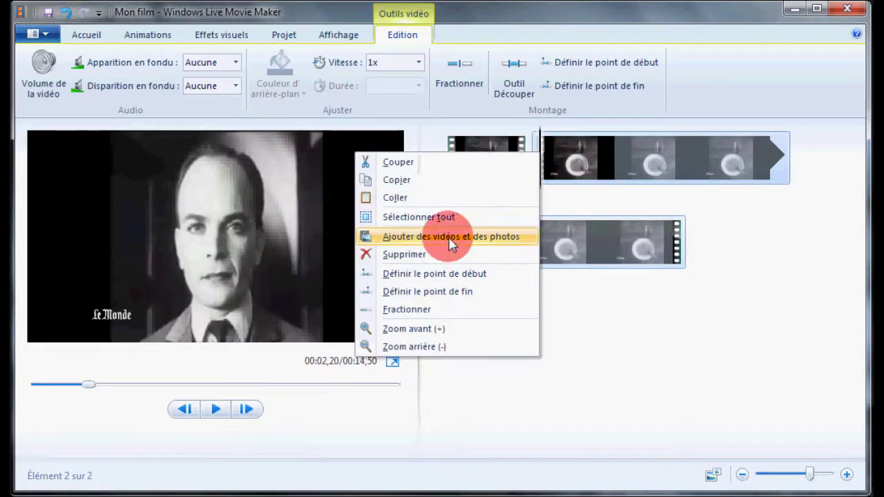
click(442, 311)
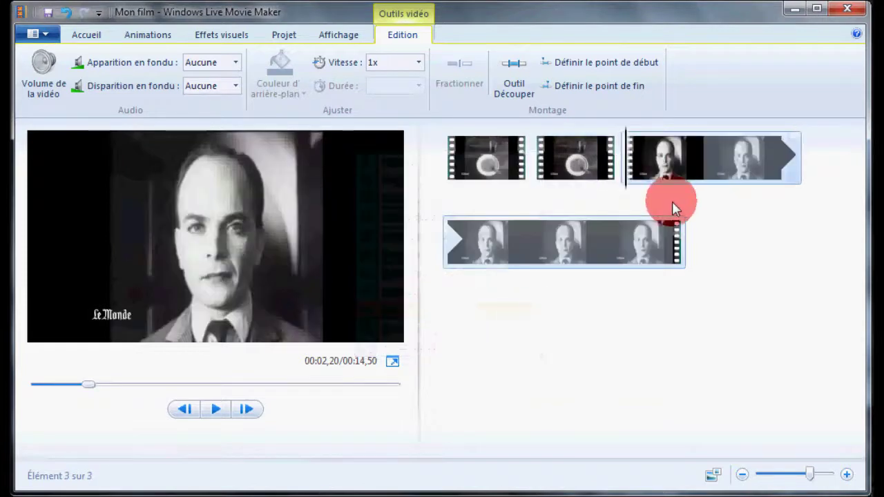
Step: Delete the short leftover soup bowl clip between the opening soup bowl shot and the close-up of the man
drag(625, 157, 577, 159)
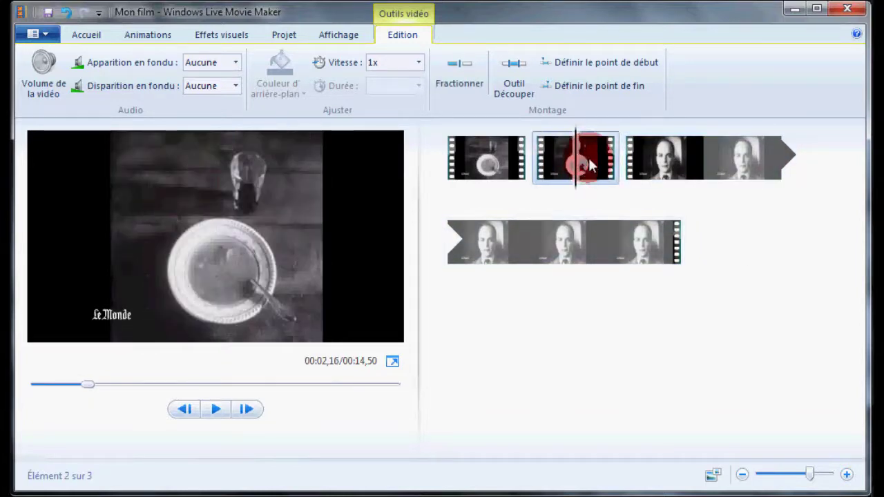
click(583, 164)
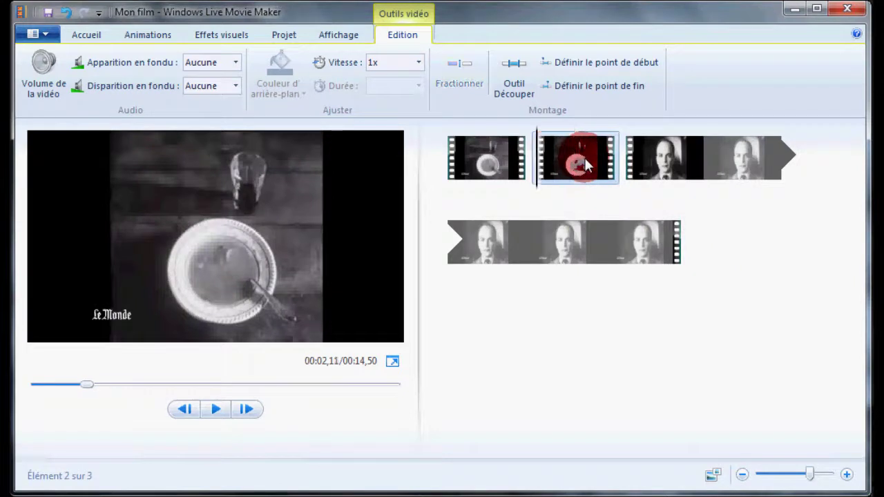
key(Delete)
Step: Split the close-up clip of the man at 00:04,60, where the shot of the child in the coffin starts
click(531, 150)
drag(531, 150, 618, 170)
right_click(618, 169)
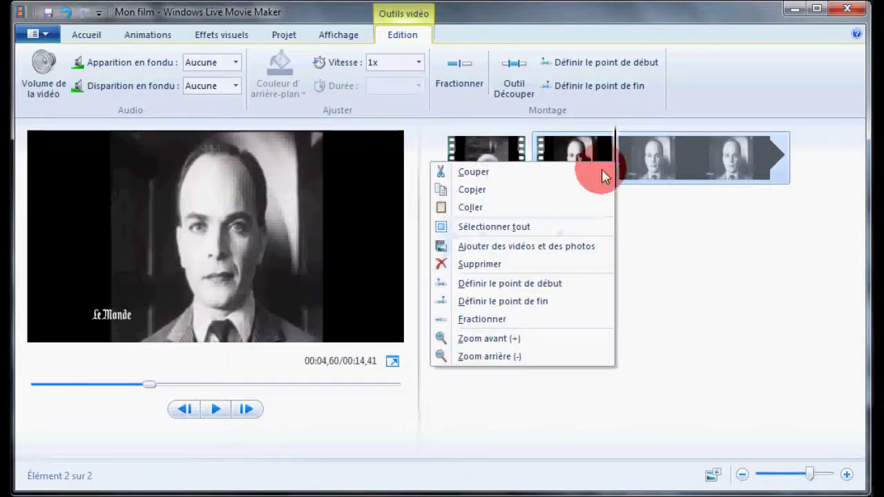
click(482, 319)
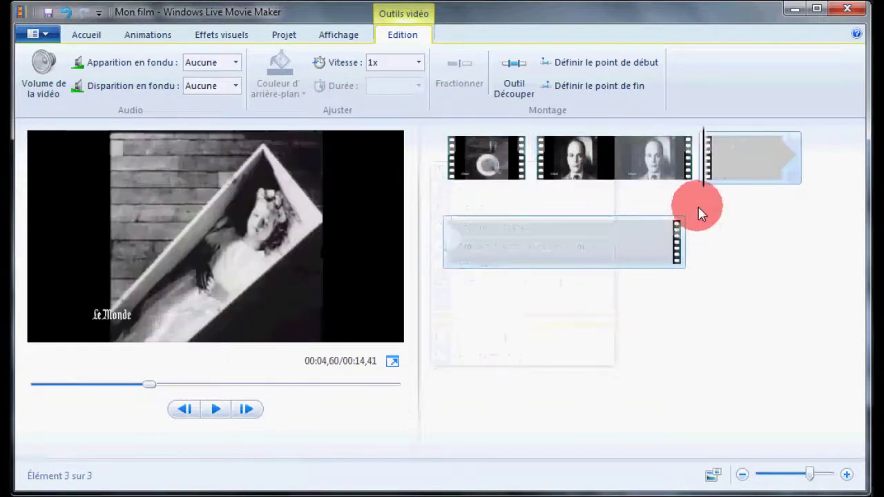
Step: Split the coffin clip at 00:07,13, just before the shot changes back to the man
drag(707, 160, 794, 168)
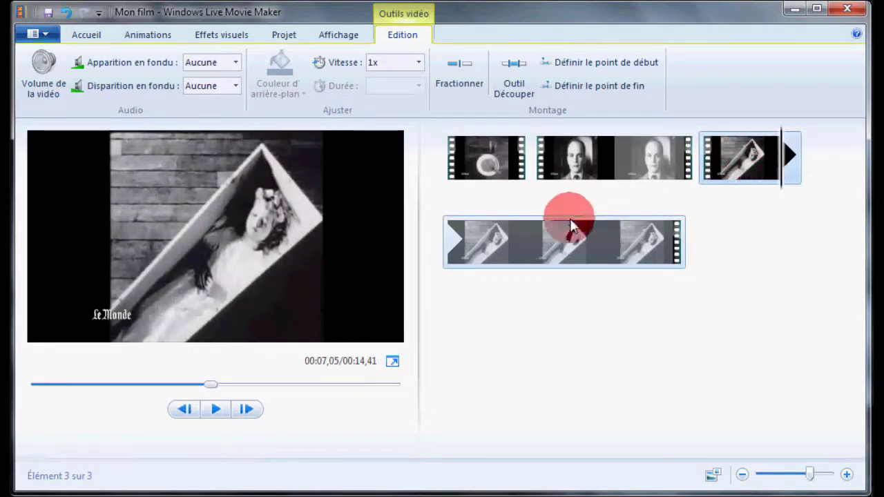
drag(465, 249, 453, 243)
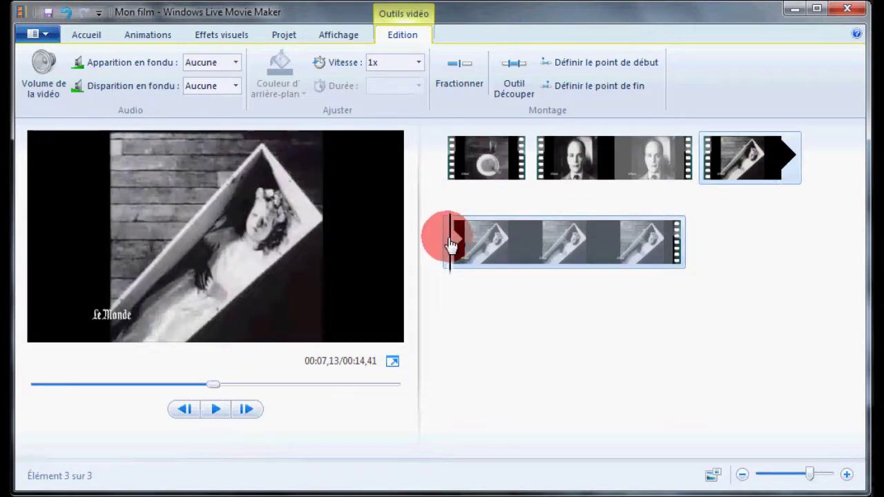
right_click(450, 243)
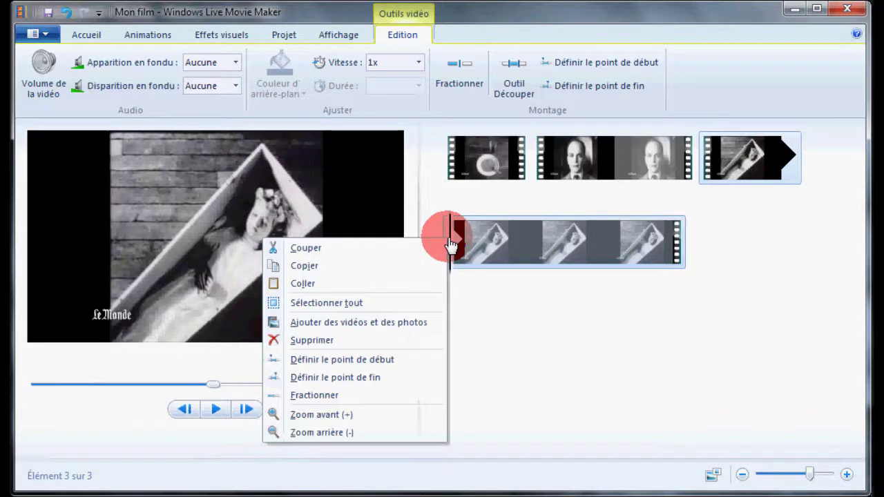
click(328, 398)
Step: Split the last clip at 00:07,21, where the man's close-up begins, and delete the short leftover coffin piece before the cut
drag(537, 240, 542, 241)
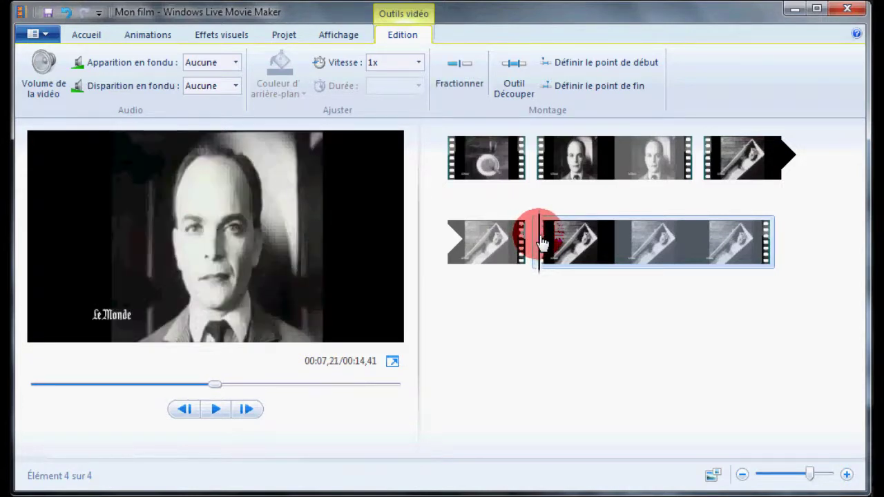
right_click(542, 242)
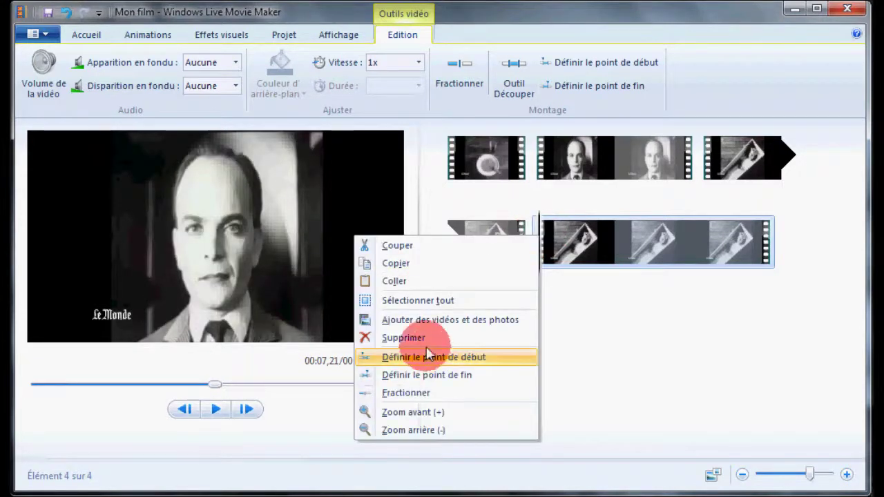
click(423, 392)
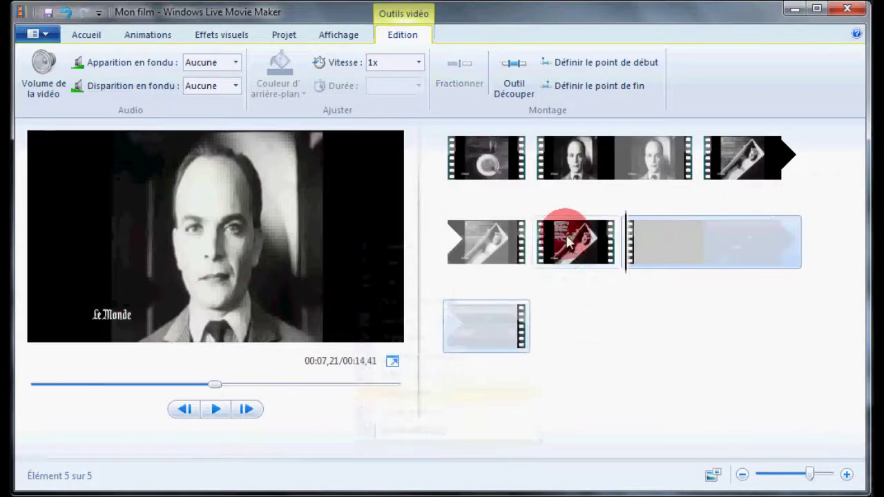
key(ctrl+z)
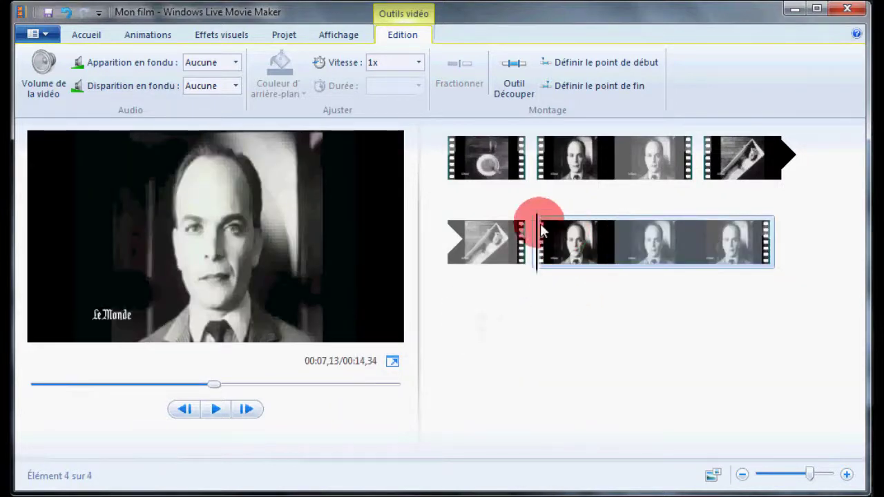
Step: Split the last clip at 00:09,08, where the shot of the woman on the sofa replaces the man
drag(540, 242, 604, 250)
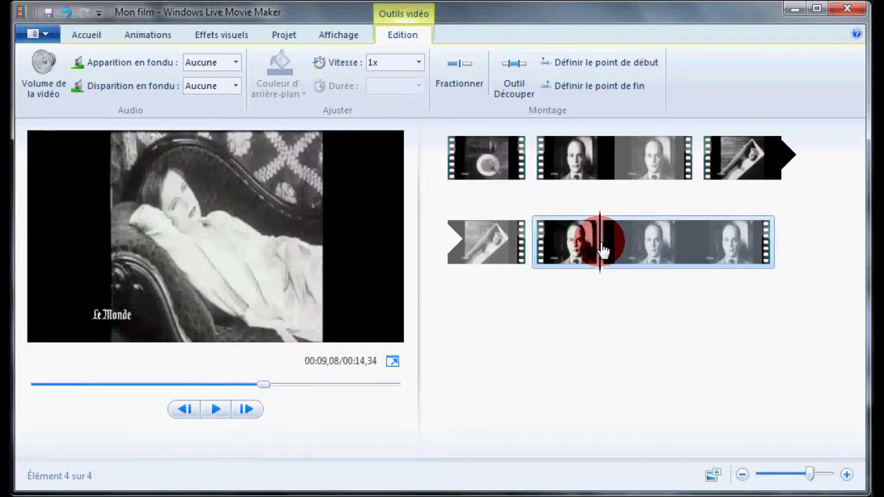
right_click(601, 247)
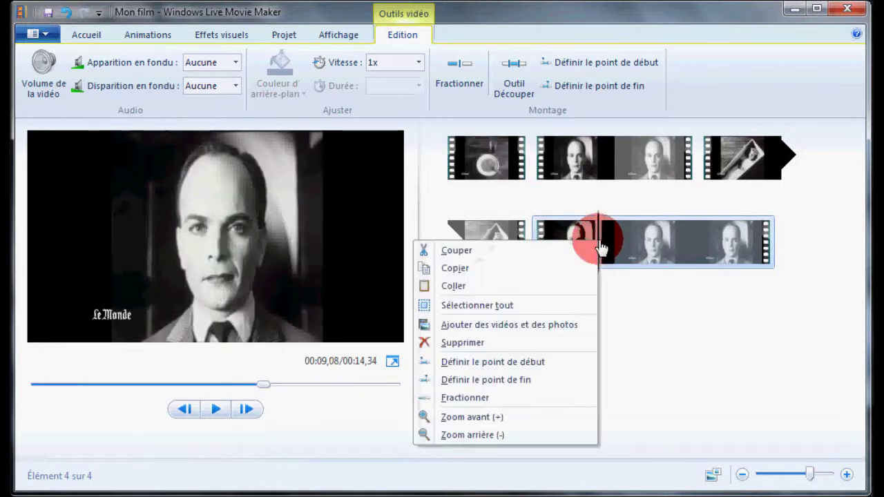
click(465, 398)
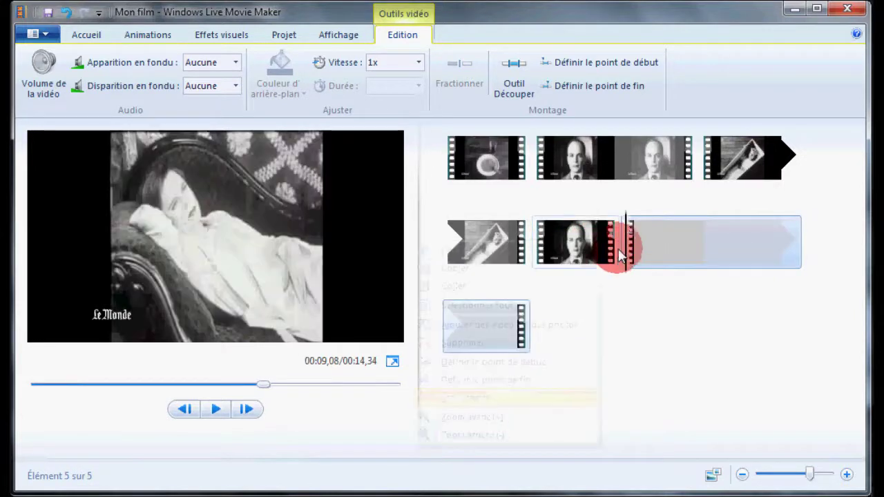
Step: Split the clip of the woman on the sofa at 00:11,86, at the end of her shot
drag(632, 239, 746, 254)
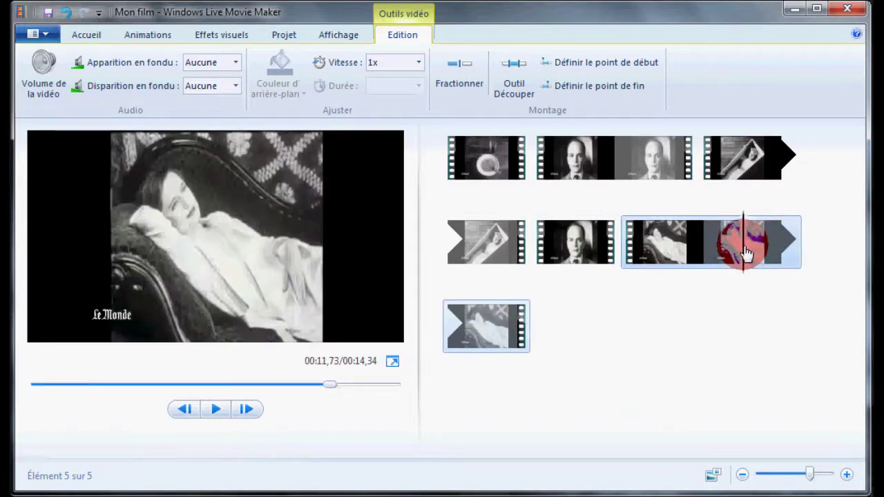
drag(749, 254, 751, 254)
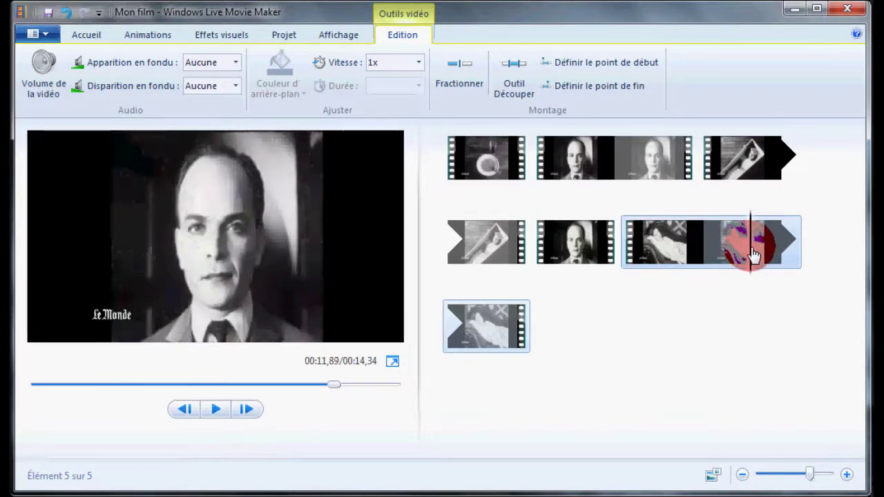
drag(753, 255, 752, 255)
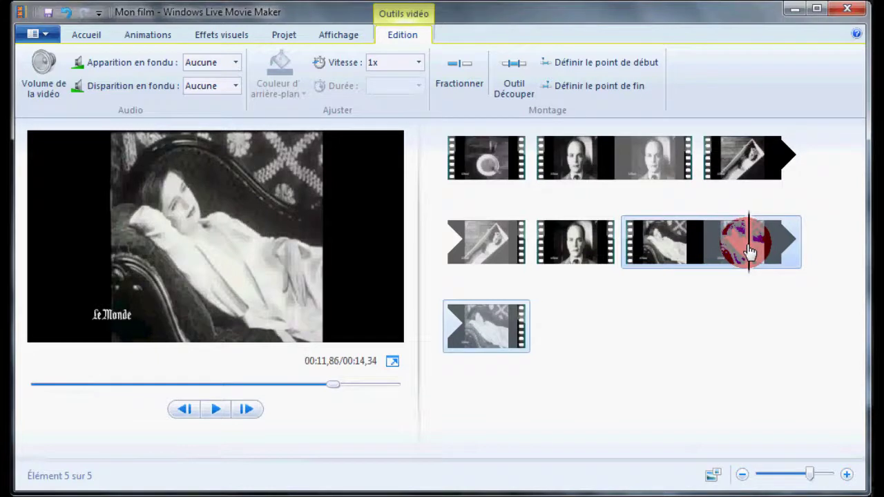
right_click(749, 252)
click(611, 403)
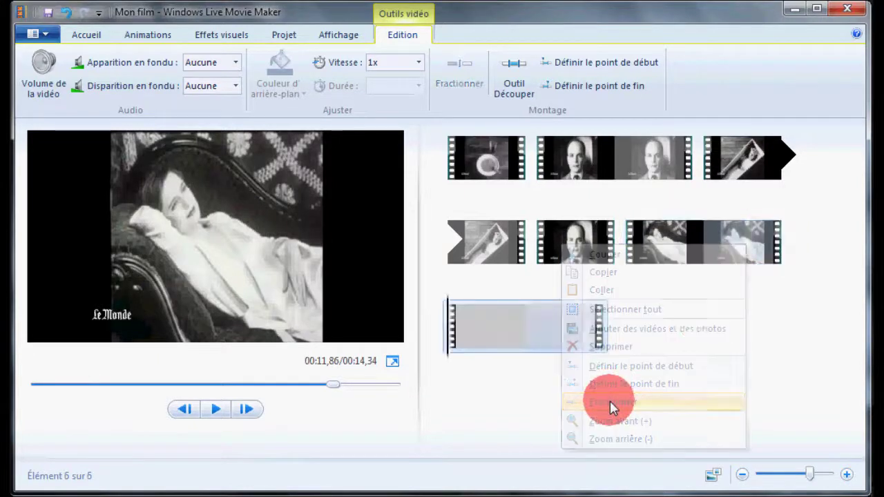
click(450, 336)
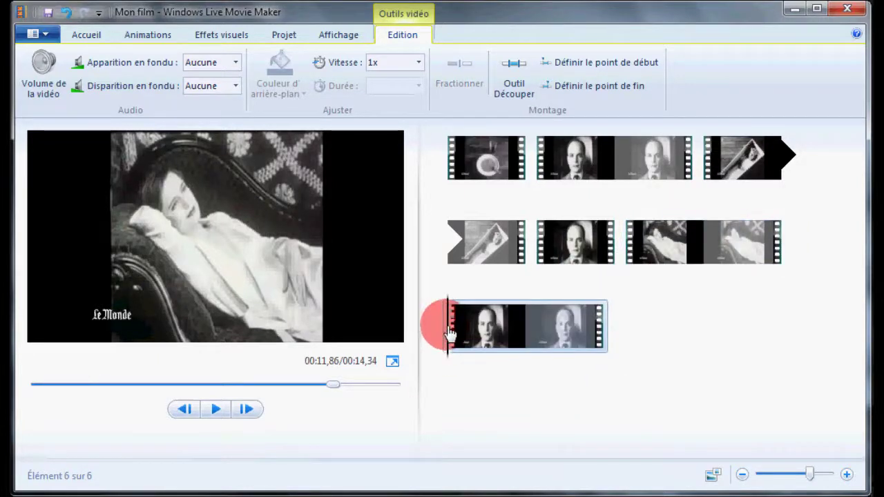
click(450, 335)
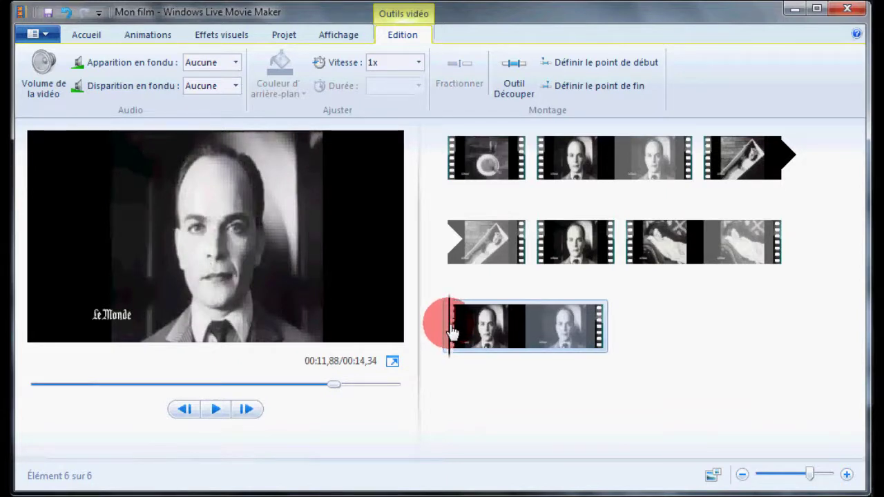
right_click(450, 332)
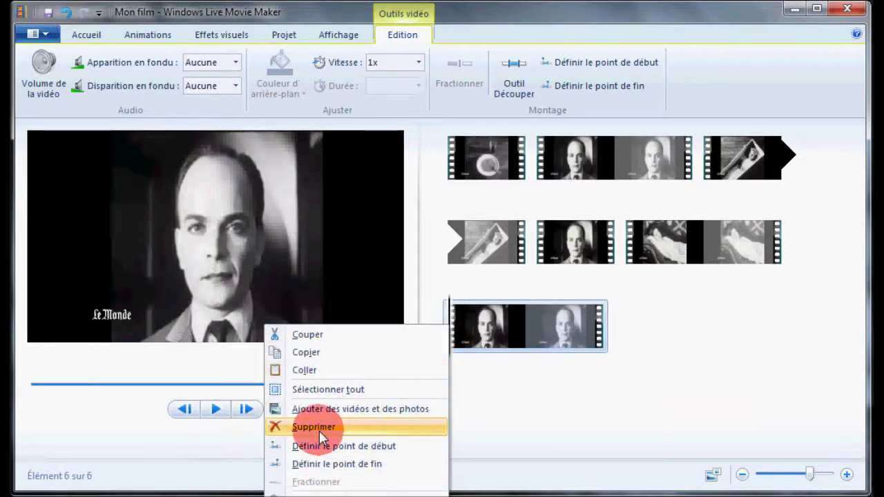
click(450, 312)
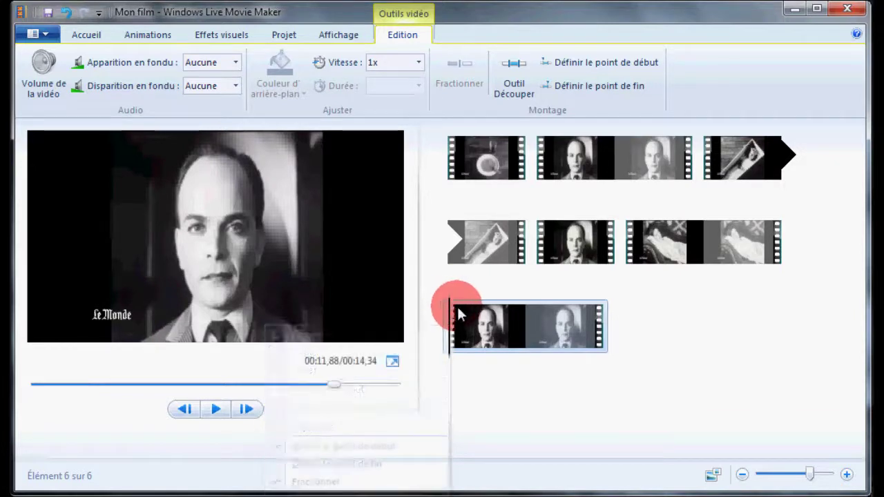
Step: Play the montage from the opening soup bowl clip to check the transitions between the shots
click(543, 219)
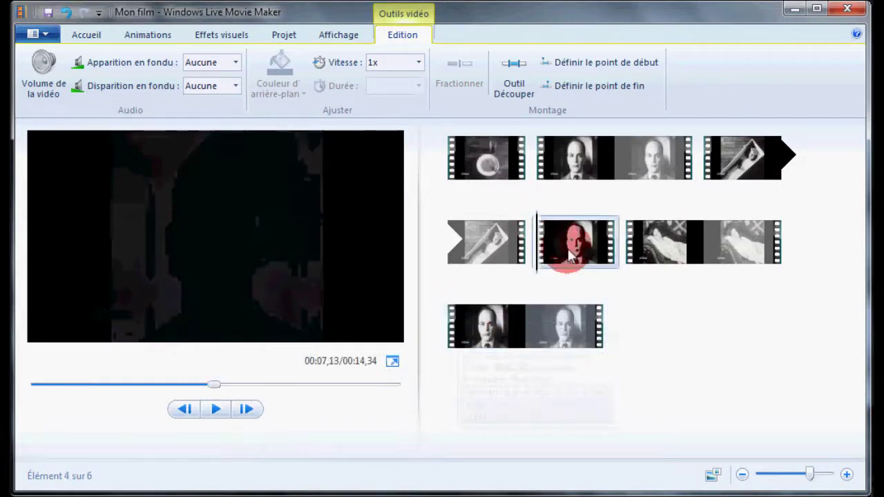
click(461, 153)
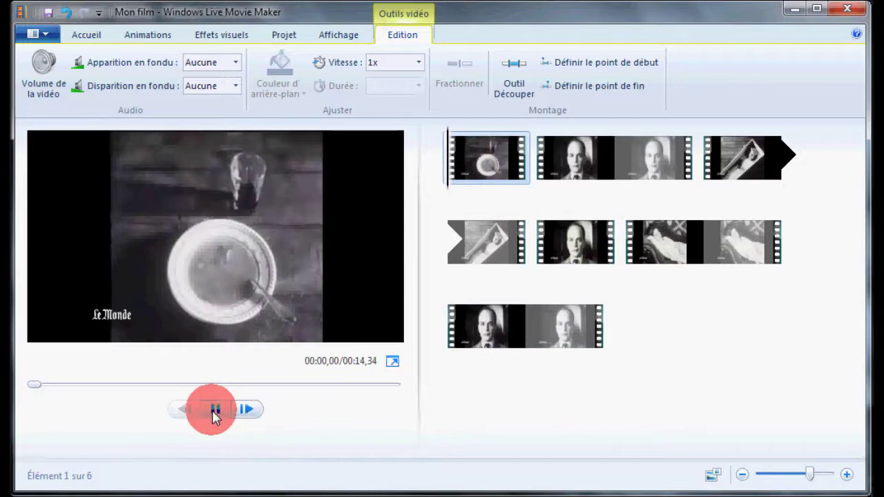
click(214, 409)
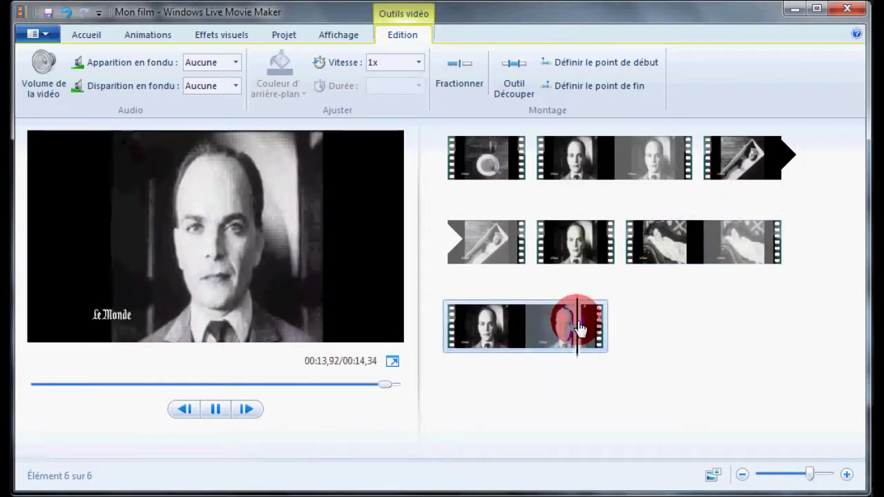
Step: Split the final clip of the man at 00:11,91 and delete the short leftover piece before the cut
drag(603, 332, 452, 325)
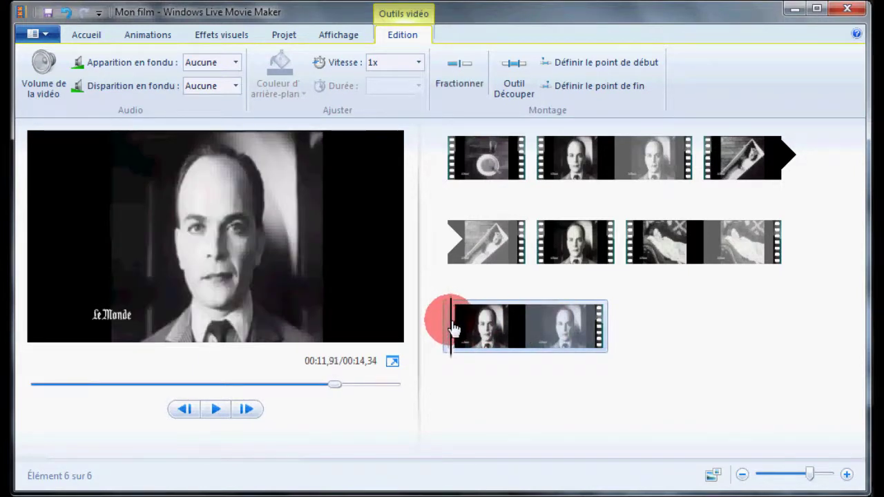
right_click(452, 327)
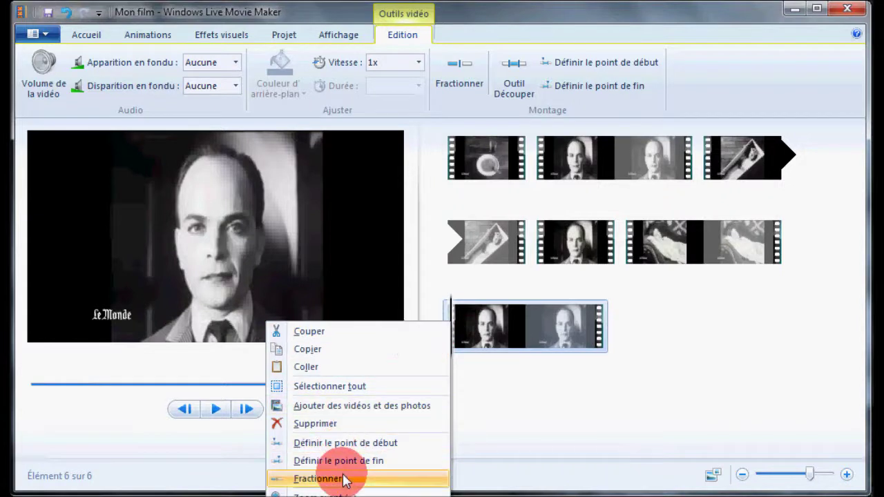
click(345, 479)
click(484, 321)
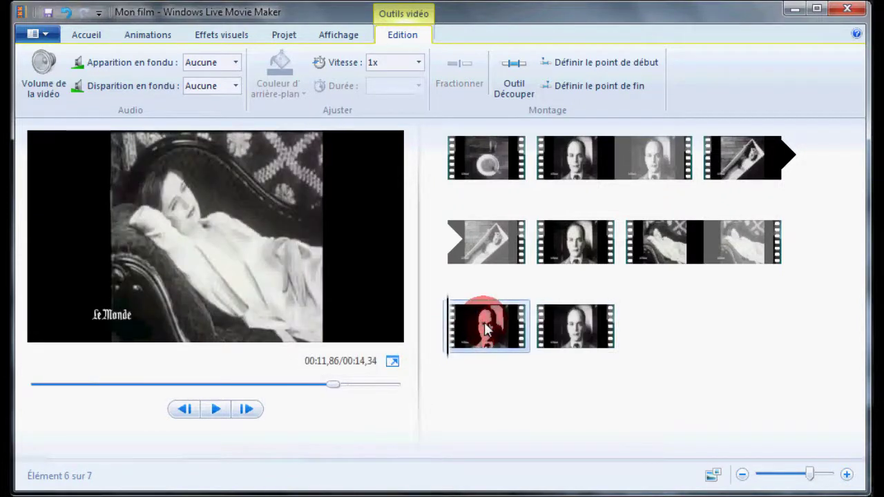
key(Delete)
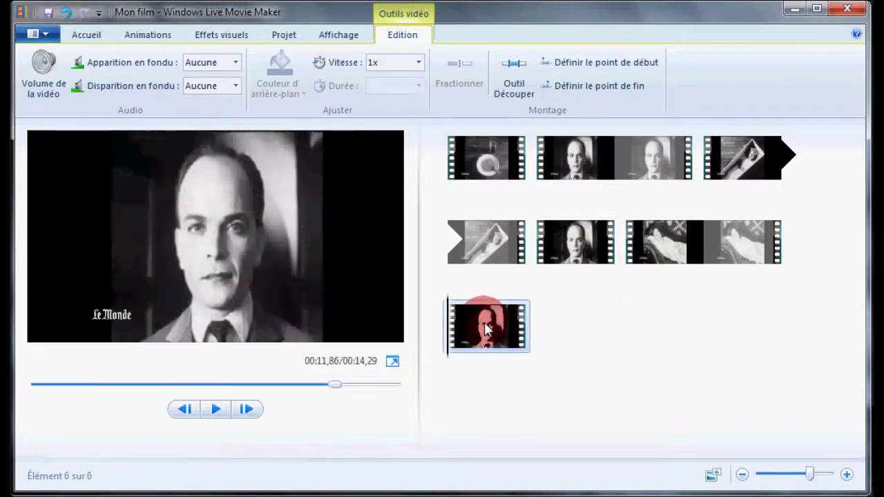
Step: Set the playback speed of the opening soup bowl clip to 0,25x
click(486, 163)
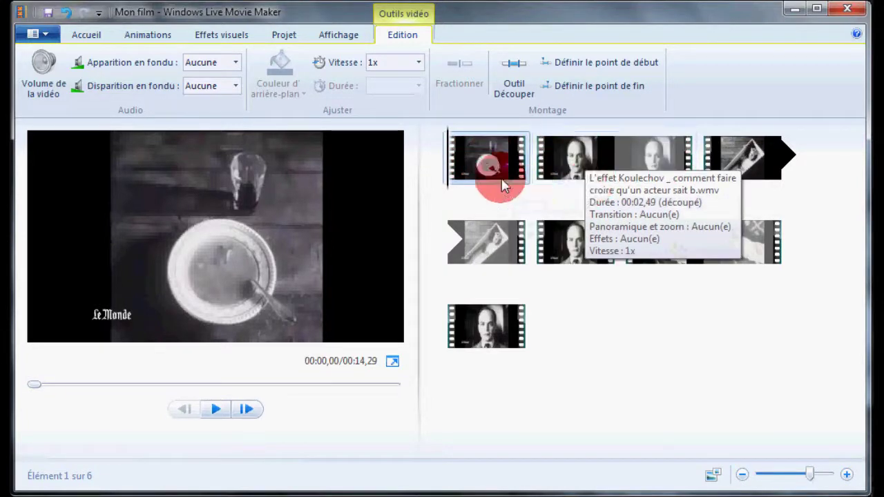
click(494, 159)
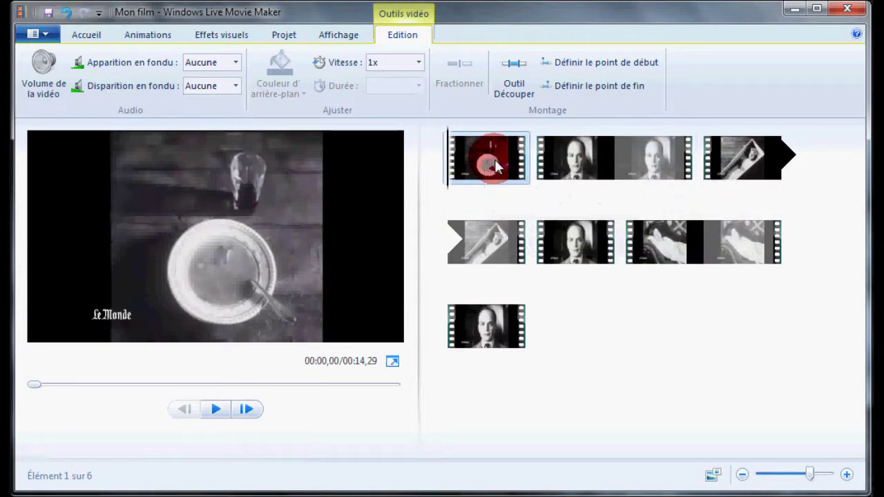
click(419, 63)
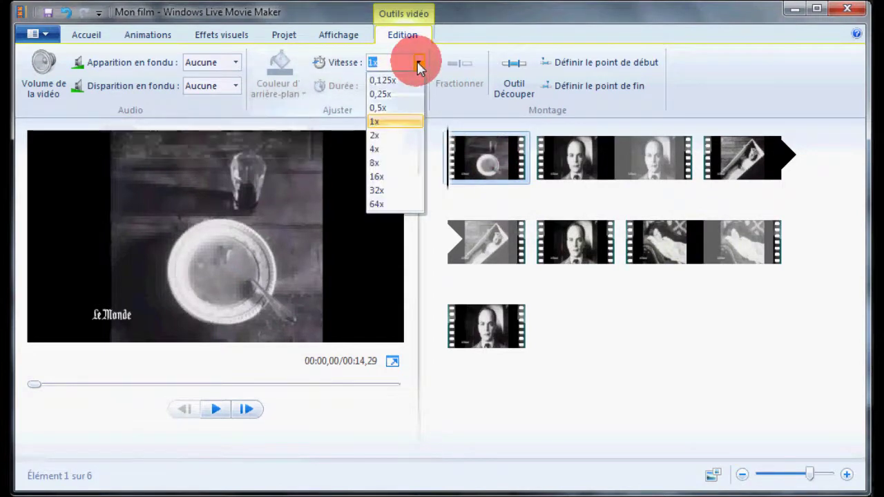
click(391, 96)
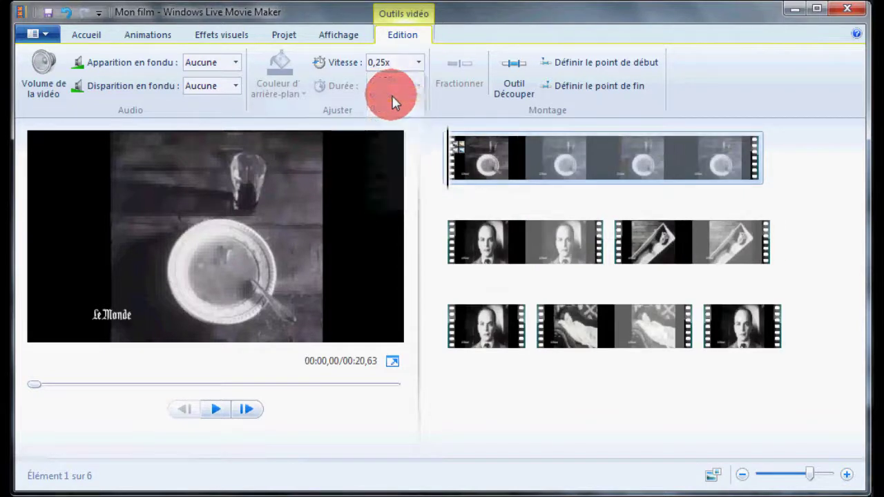
Step: Set the playback speed of the first close-up clip of the man to 0,25x
click(527, 243)
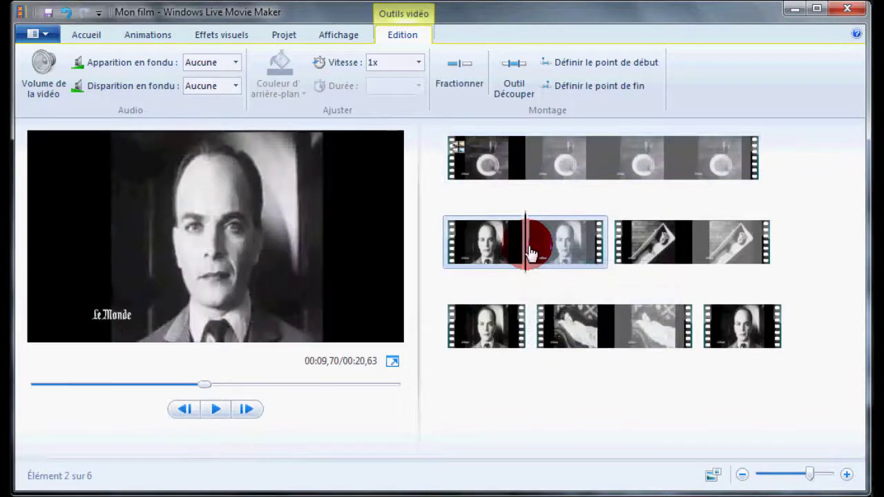
click(417, 62)
click(385, 95)
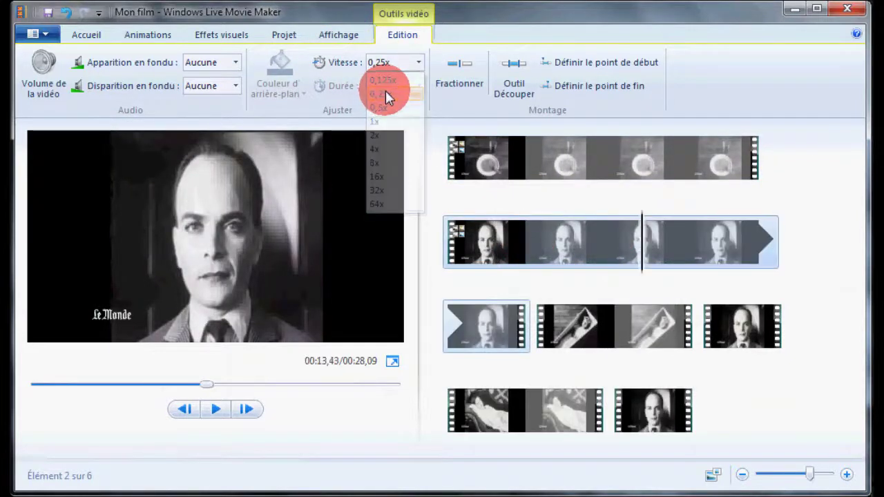
Step: Set the playback speed of the clip of the child in the coffin to 0,25x
click(566, 317)
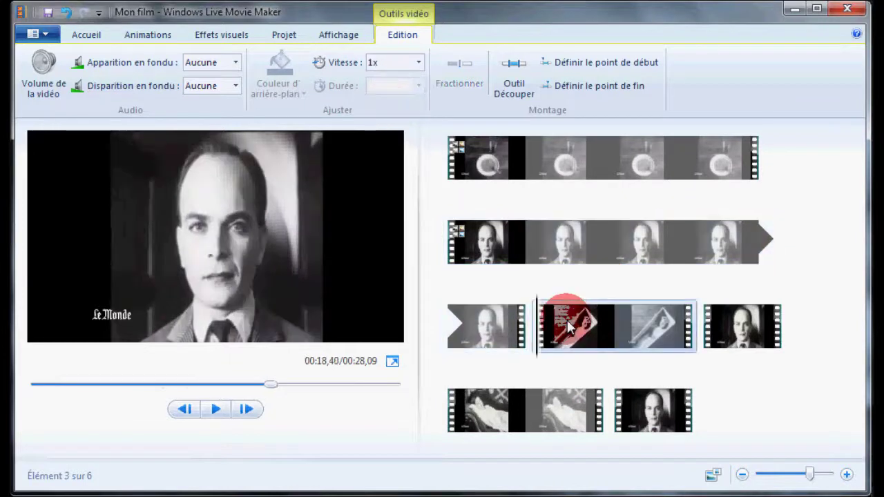
click(419, 62)
click(385, 92)
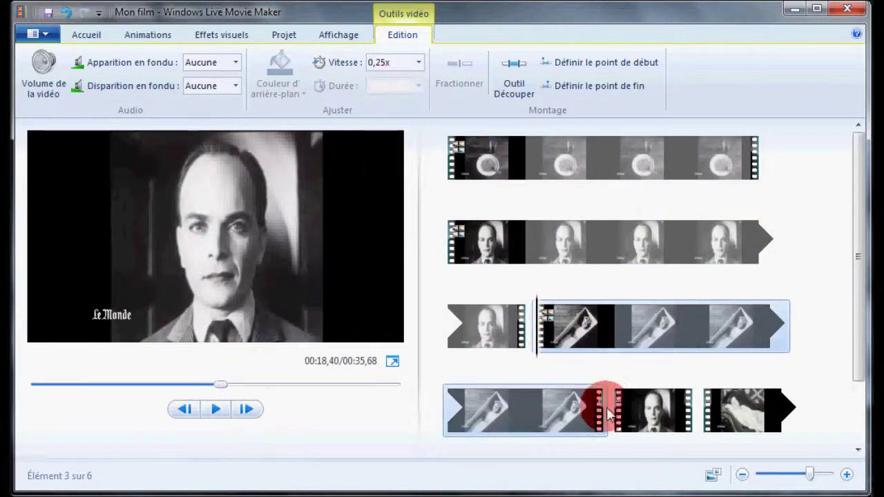
Step: Set the playback speed of the second clip of the man to 0,25x
click(641, 422)
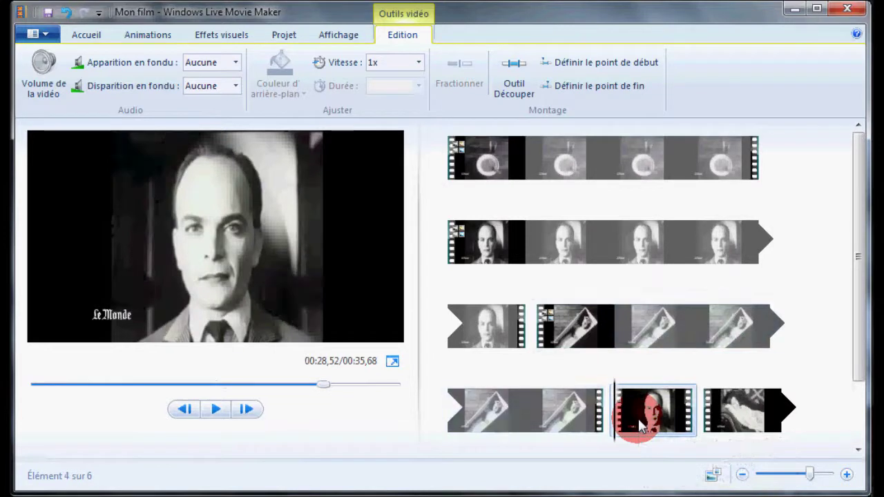
click(419, 63)
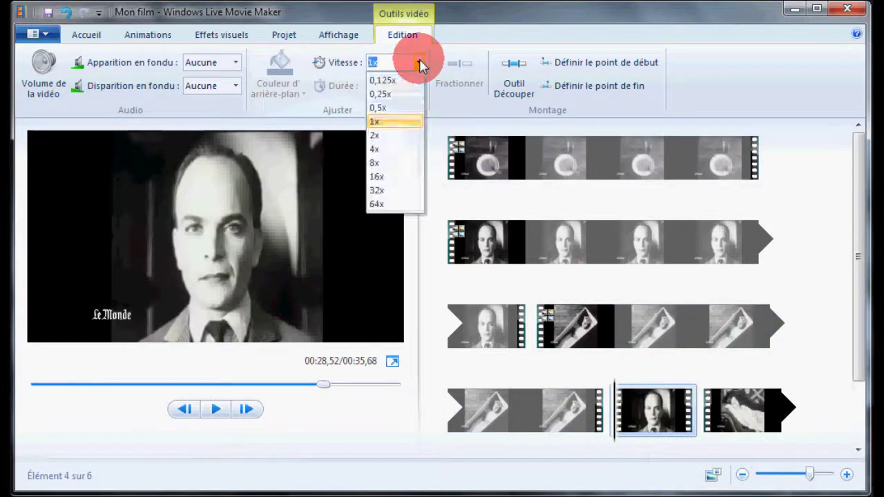
click(383, 93)
Step: Set the playback speed of the clip of the reclining woman to 0,25x
drag(858, 241, 867, 379)
click(671, 319)
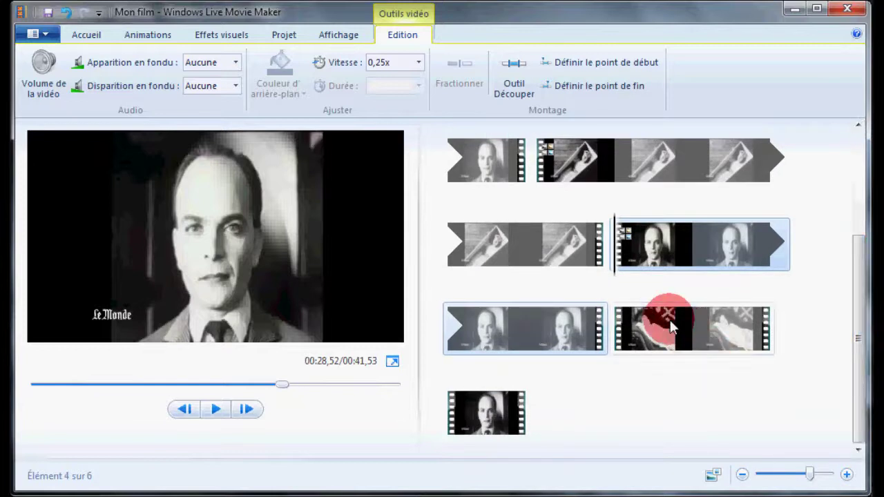
click(419, 62)
click(382, 93)
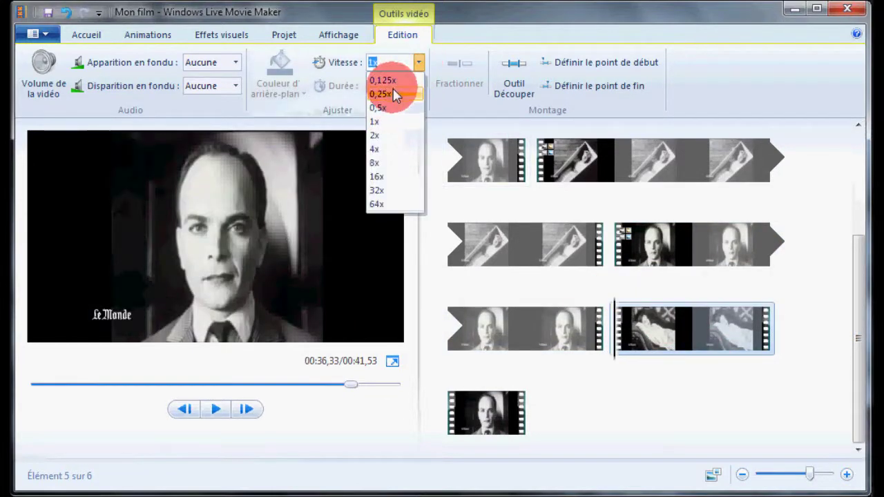
Step: Set the playback speed of the final clip of the man to 0,25x
click(742, 412)
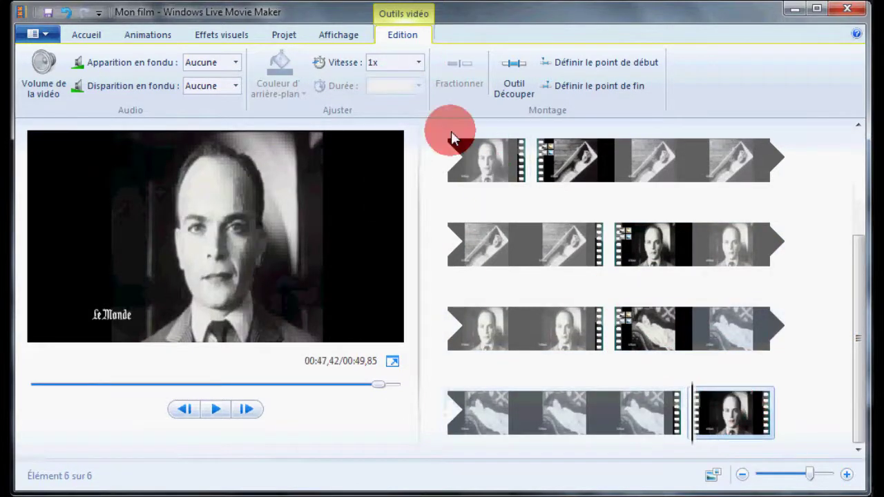
click(417, 63)
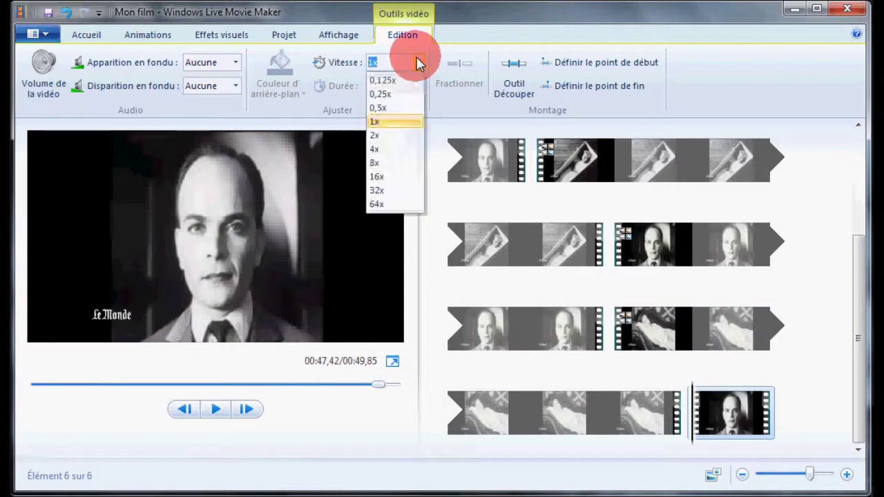
click(382, 94)
Step: Return to the opening soup bowl clip and add a Générique credits screen to the film
drag(858, 325, 830, 213)
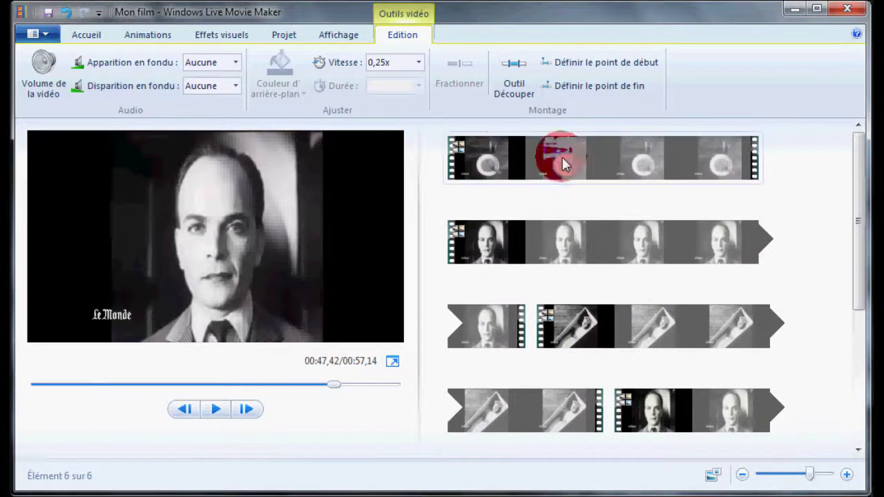
click(450, 161)
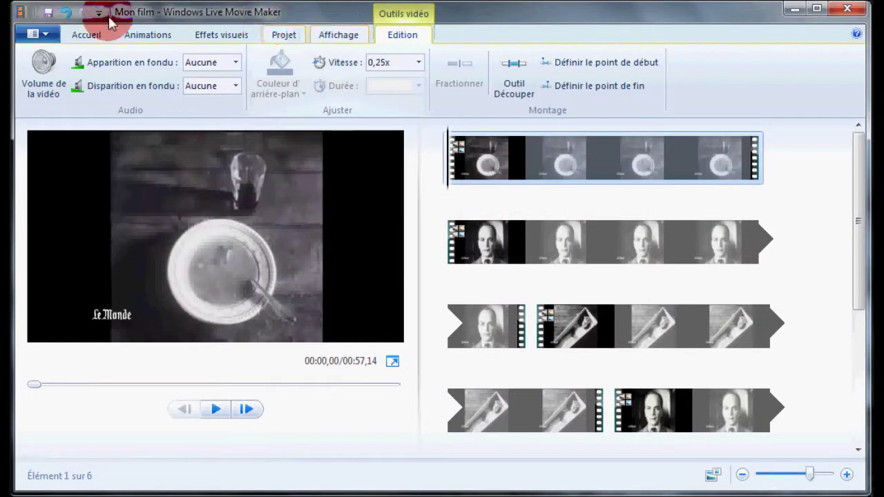
click(82, 35)
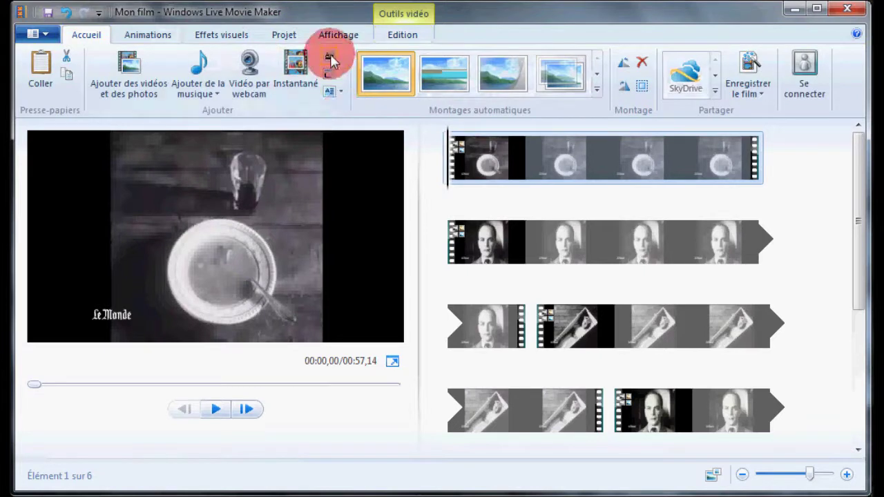
click(339, 91)
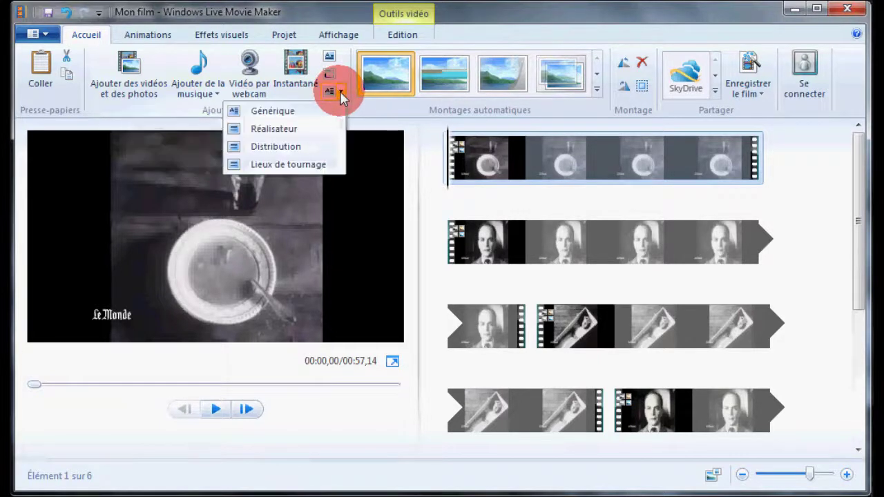
click(289, 112)
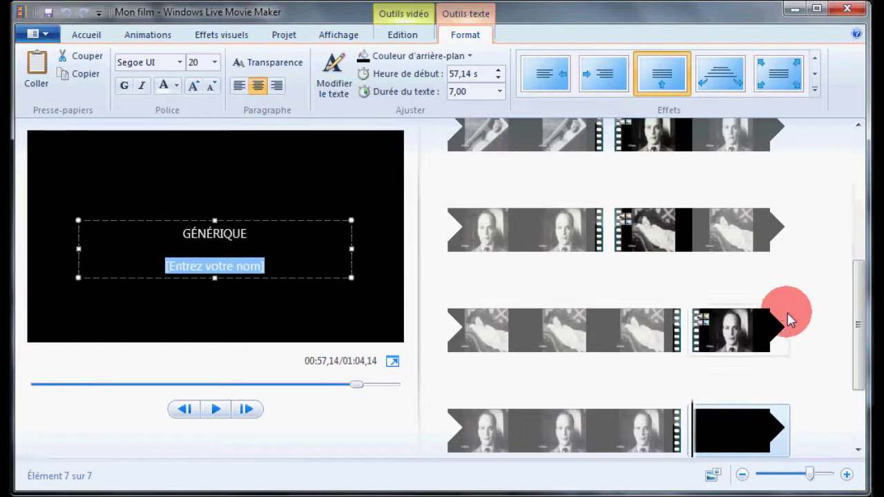
Step: Move the GÉNÉRIQUE caption to the start of the soup bowl clip and select its name placeholder text
drag(859, 299, 868, 368)
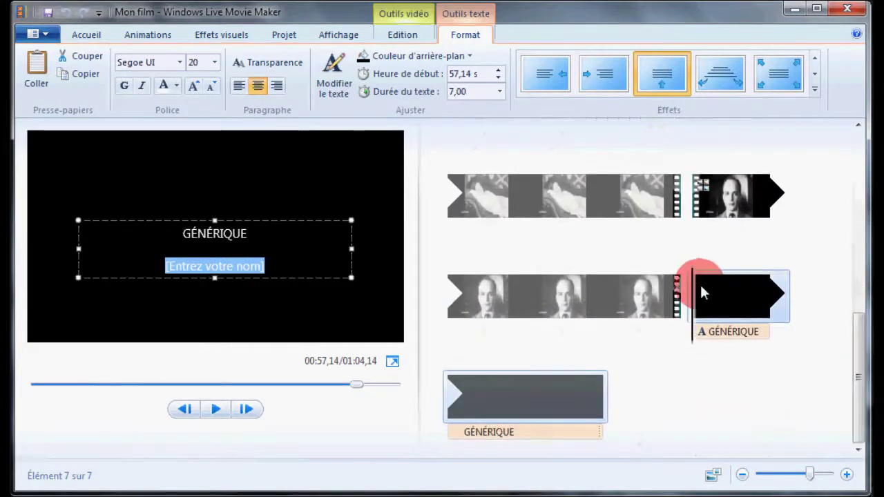
drag(705, 296, 446, 162)
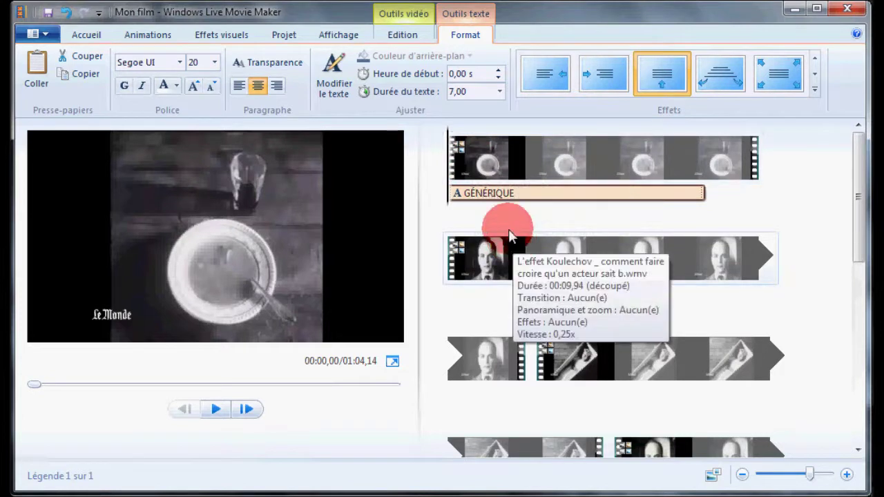
click(493, 192)
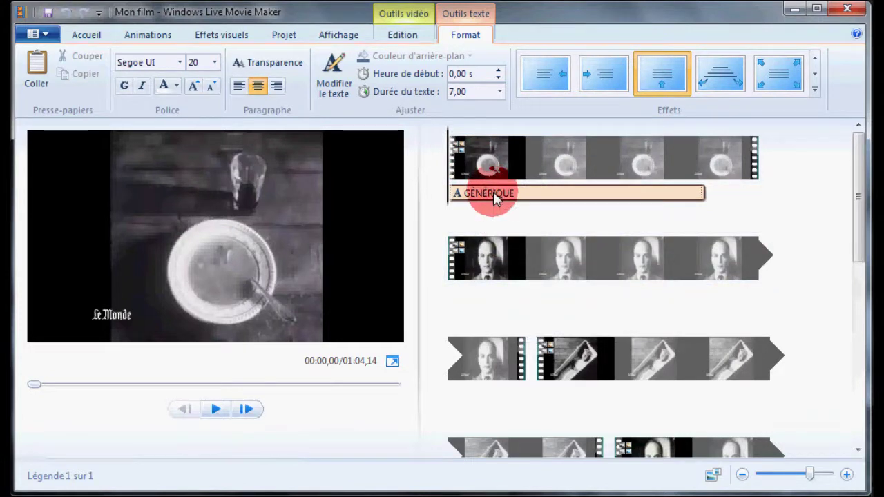
click(285, 236)
click(215, 267)
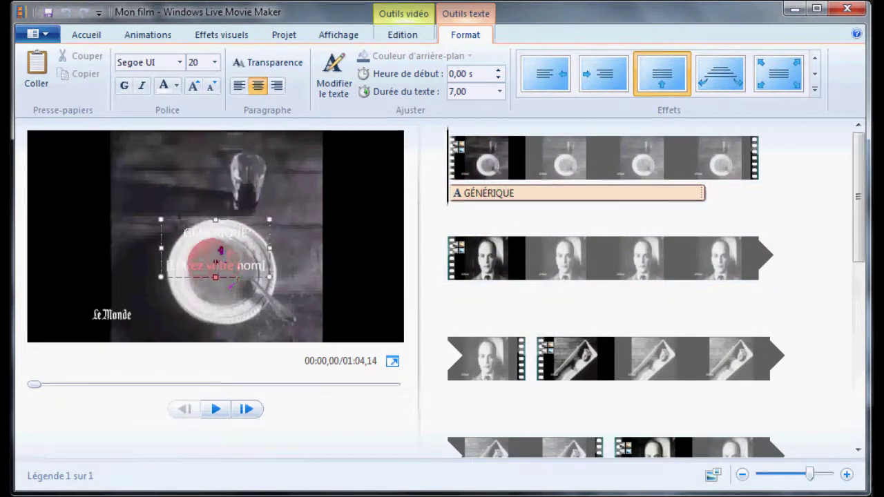
drag(213, 265, 394, 216)
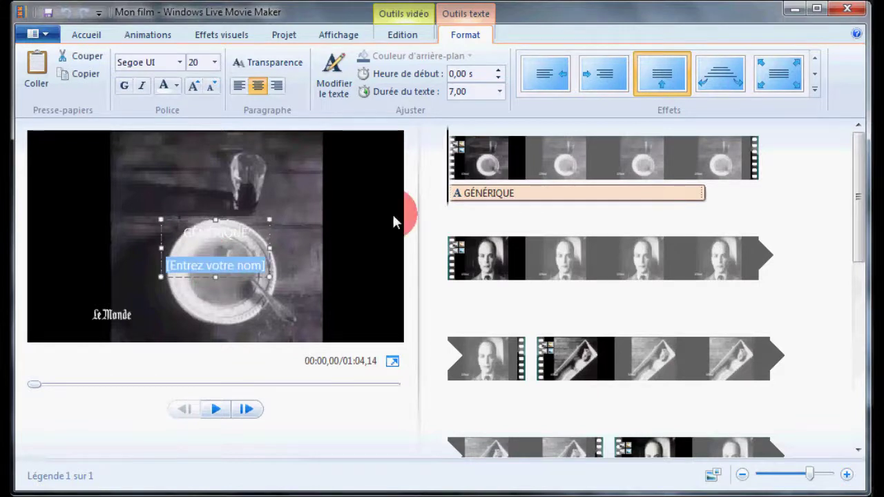
click(426, 206)
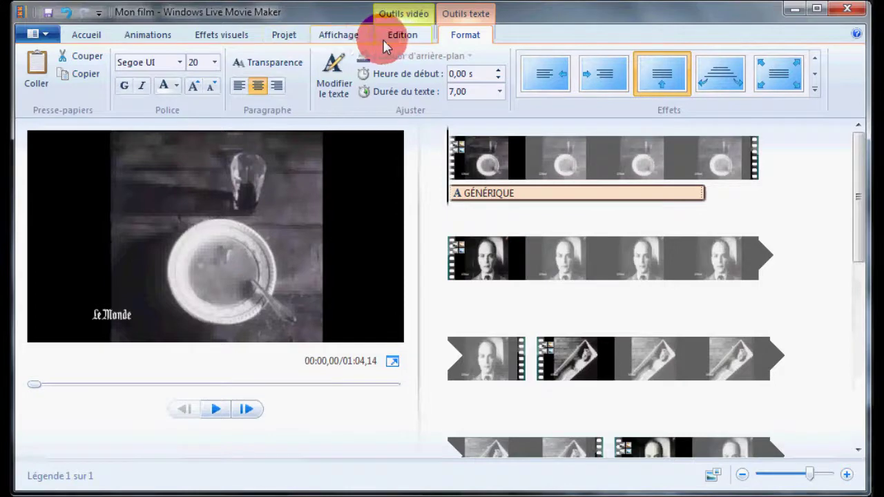
Step: Add a title screen at the start of the film, before the soup bowl clip
click(219, 35)
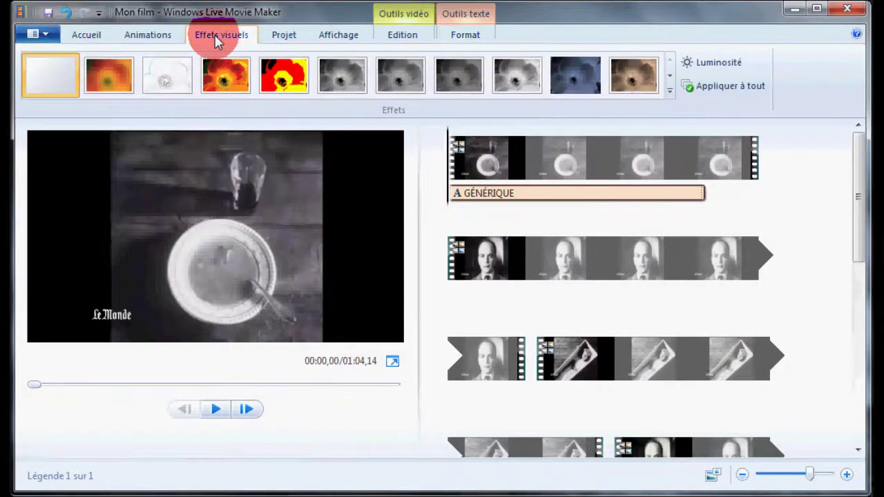
click(158, 34)
click(84, 35)
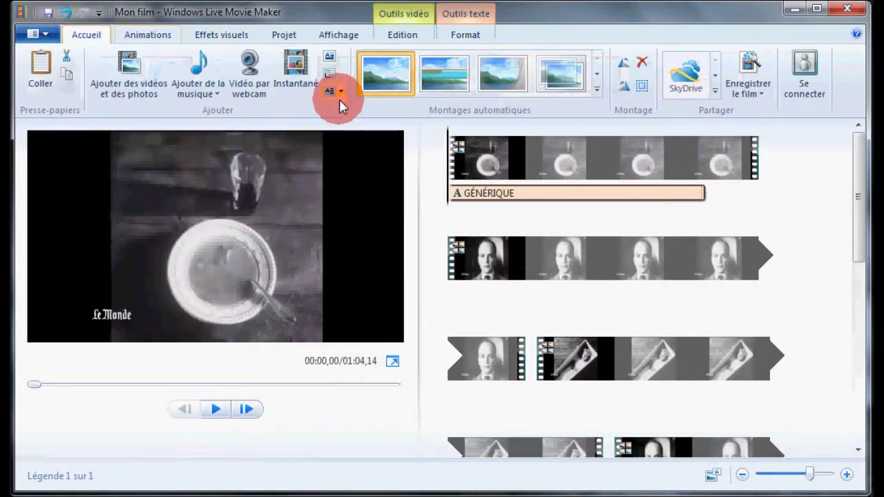
click(331, 59)
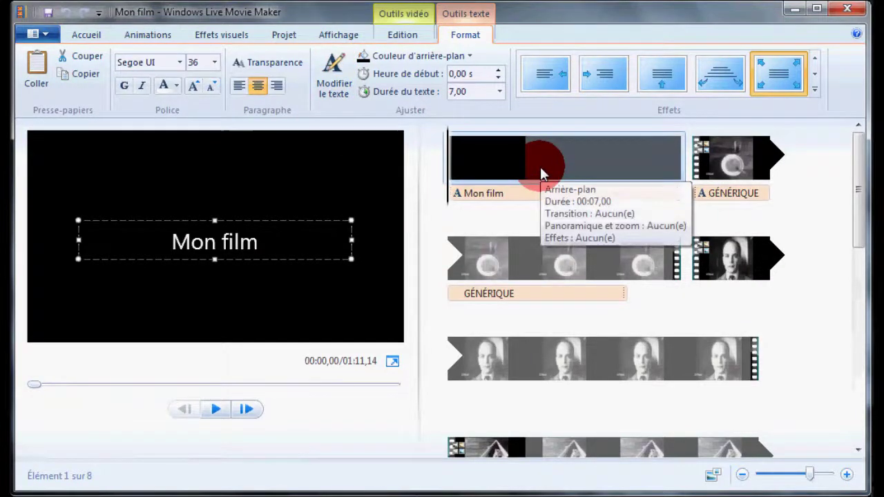
Step: Delete the GÉNÉRIQUE caption from the soup bowl clip
click(685, 245)
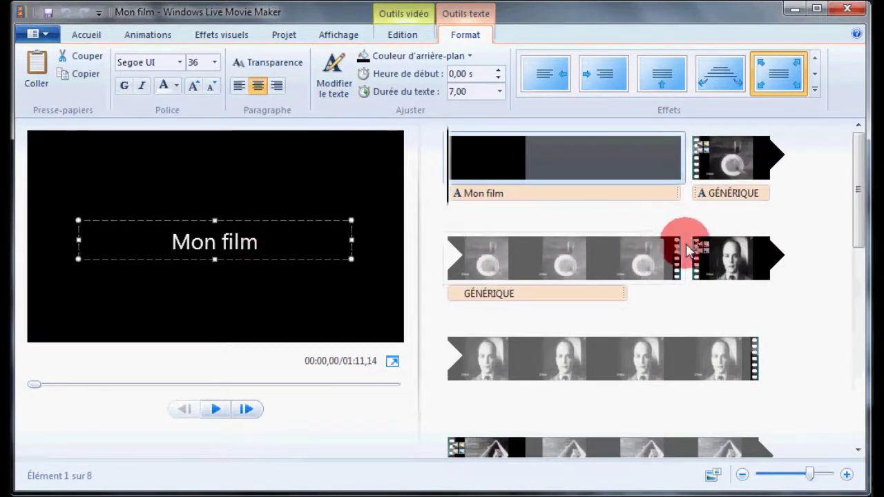
click(713, 200)
key(Delete)
click(242, 228)
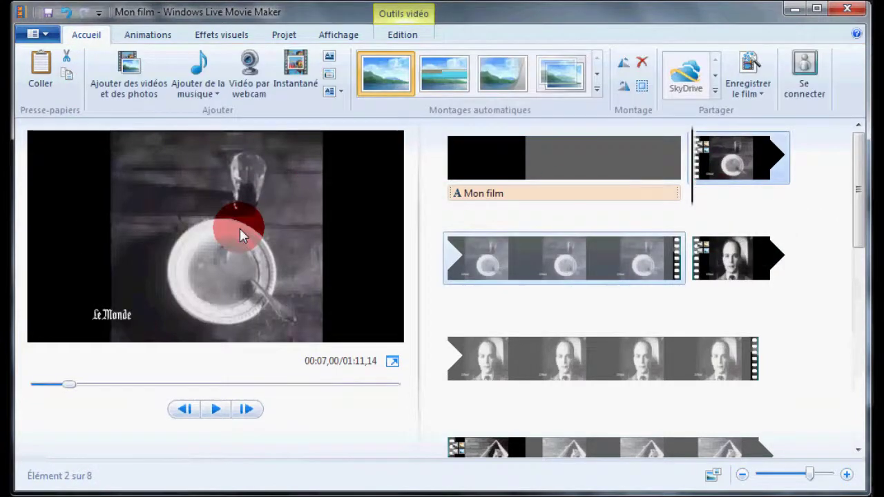
Step: Replace the title text with "Effet Koulechov", then move its text box up and widen it to fit on one line
click(497, 192)
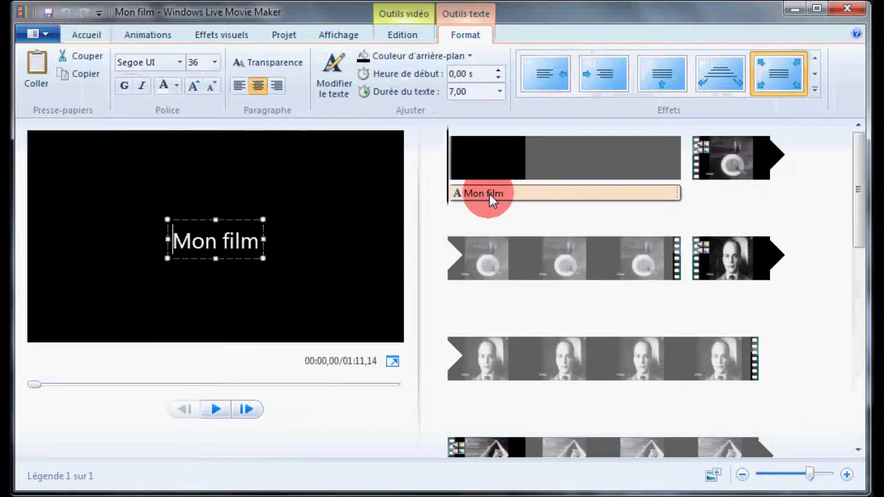
double_click(213, 249)
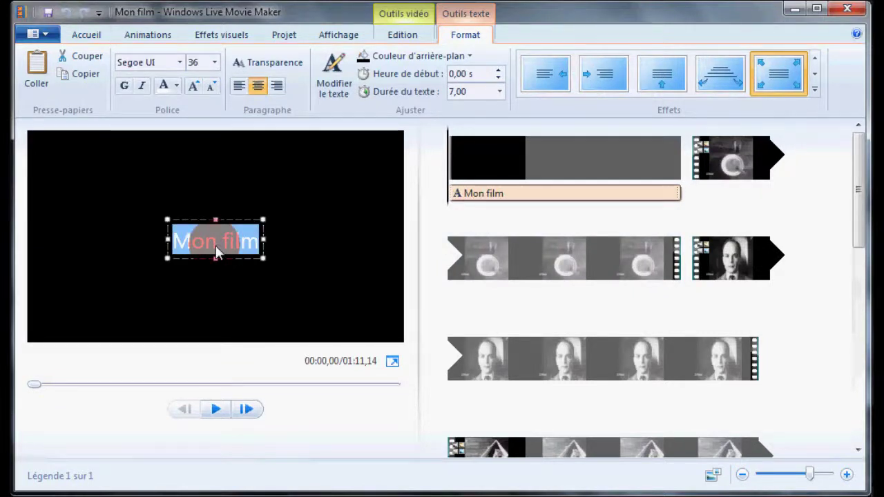
text(Effet Koulechov)
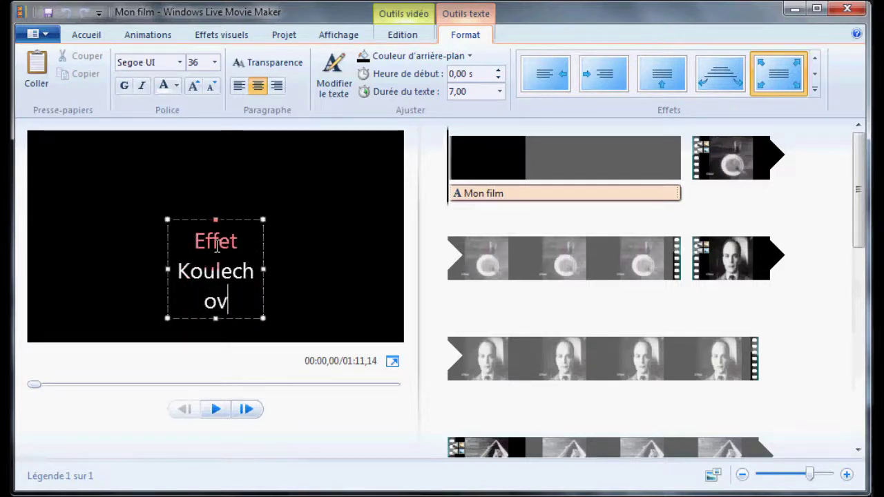
drag(180, 219, 92, 154)
drag(173, 204, 362, 200)
Step: Add "Rajout de musiques et de sous-titres" under the title heading, separated from it by a blank line
key(Return)
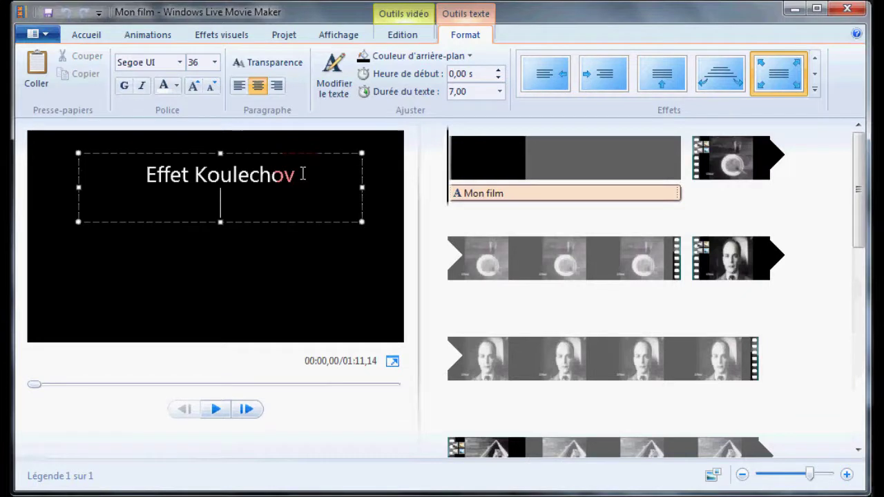
text(Rajout)
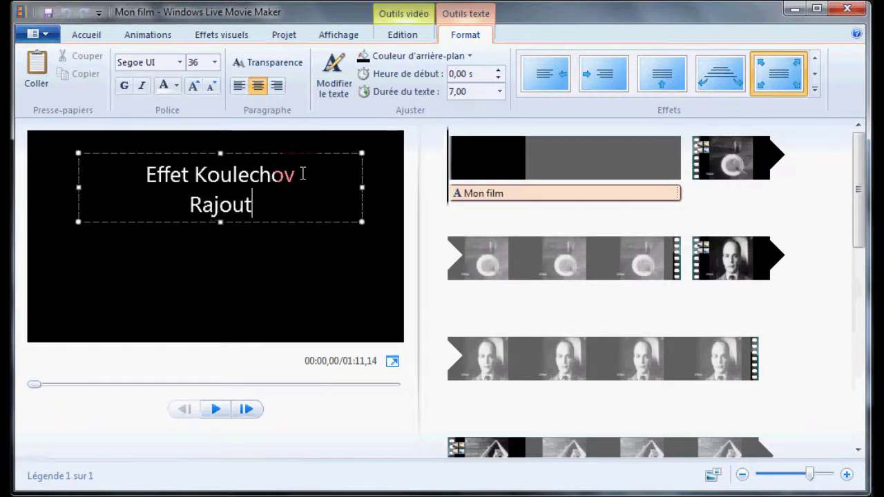
text( de musiques)
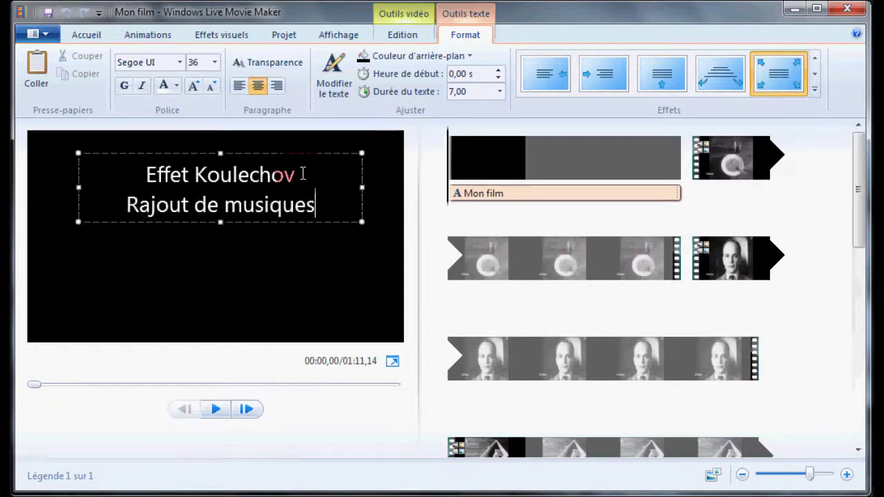
text( et de sous-titres)
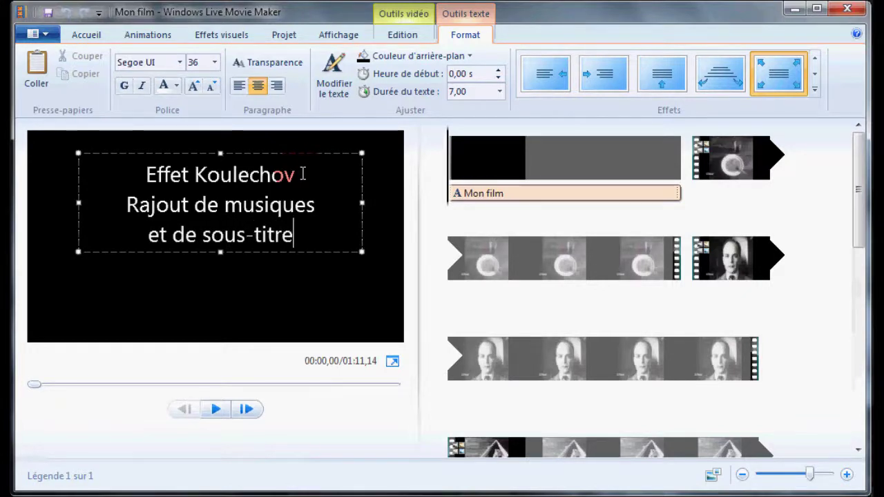
key(Return)
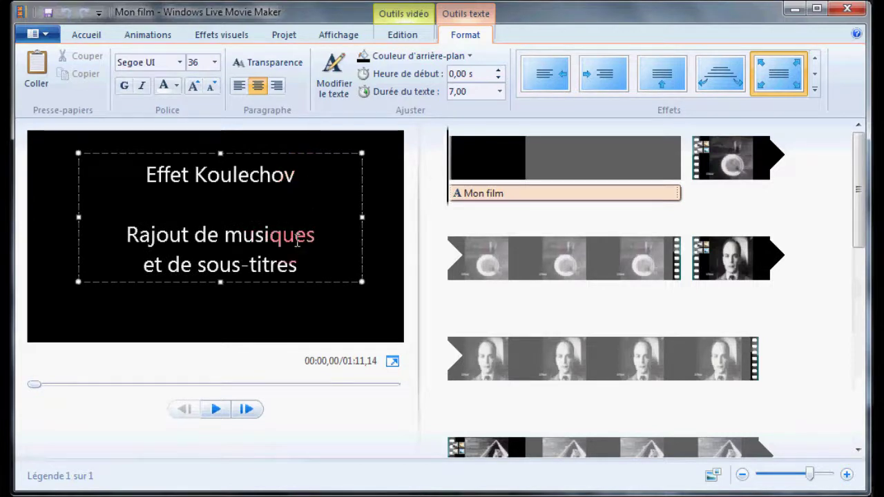
click(485, 218)
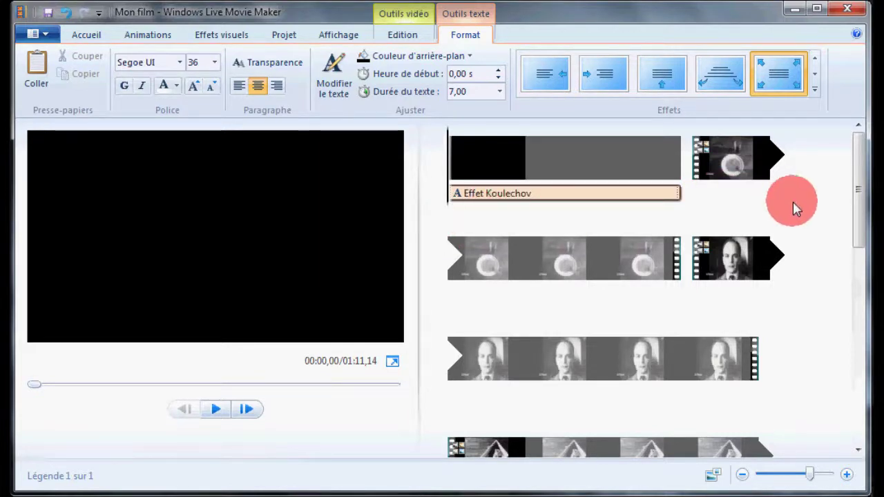
Step: Add the music file fond_soupe.mp3 at the current point, at the very start of the soup bowl clip
drag(860, 200, 860, 198)
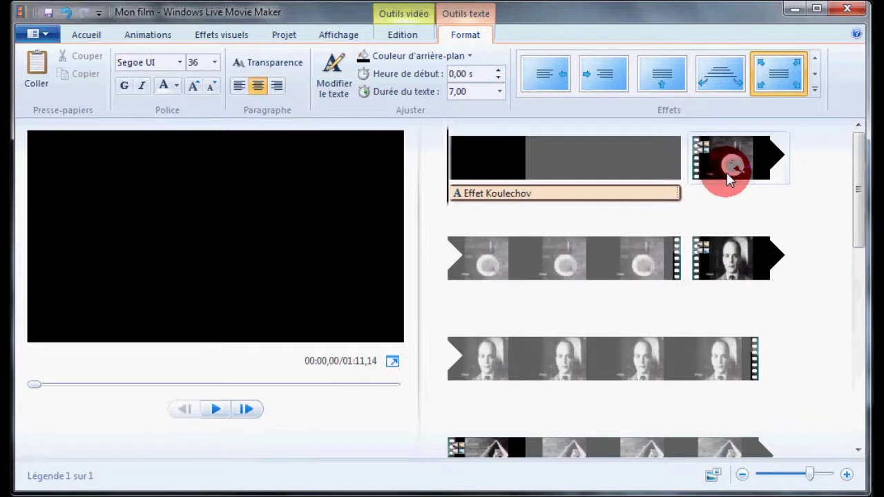
click(693, 163)
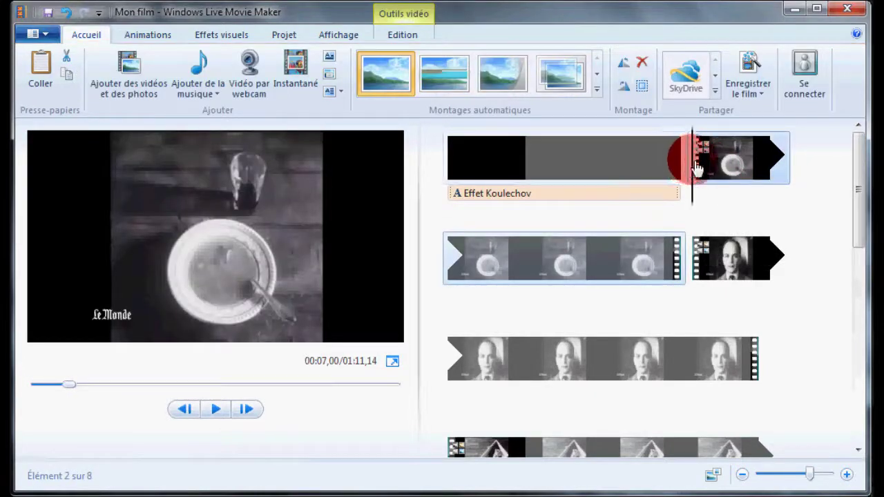
click(692, 166)
click(692, 168)
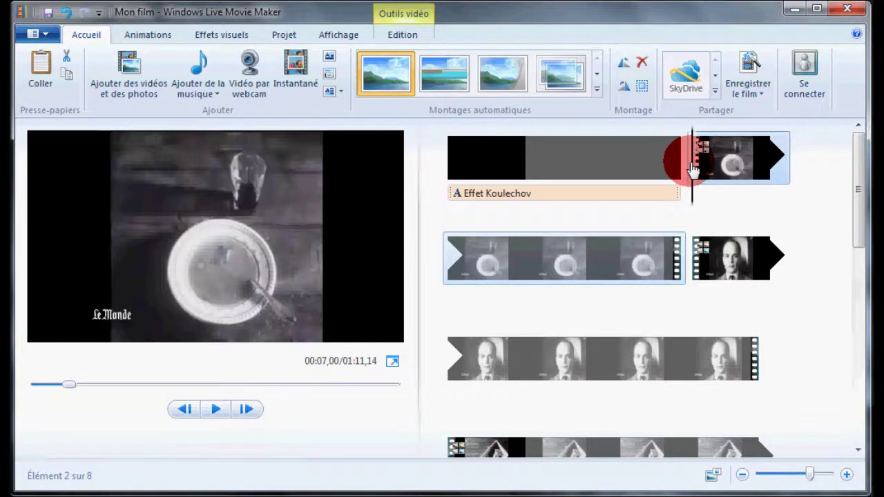
click(217, 95)
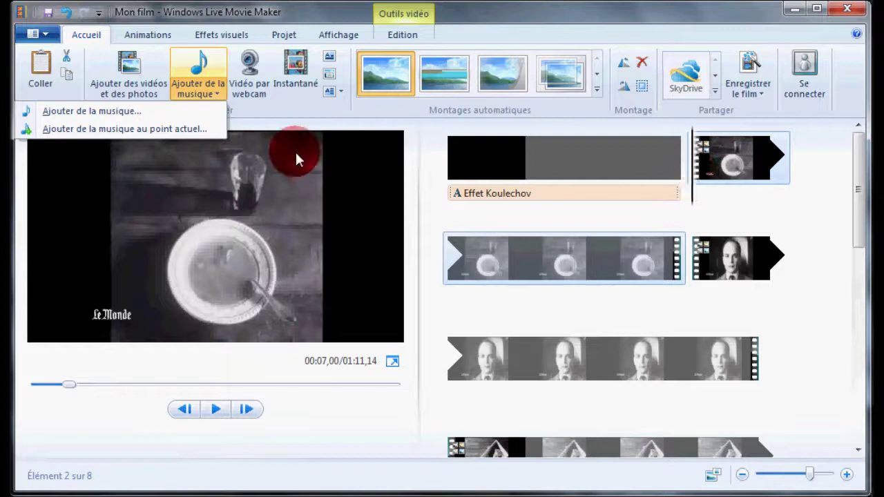
click(166, 129)
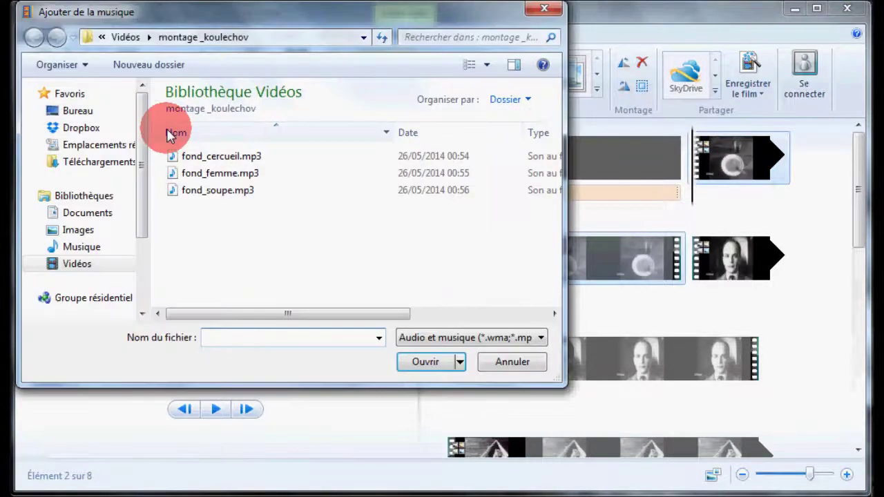
double_click(219, 193)
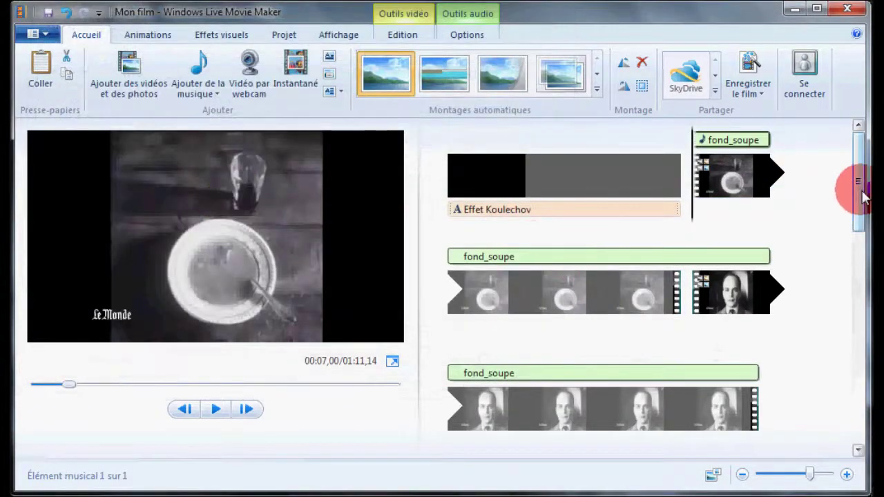
Step: Set the end point of the fond_soupe music at the end of the man's first shot, just before the coffin clip
click(716, 257)
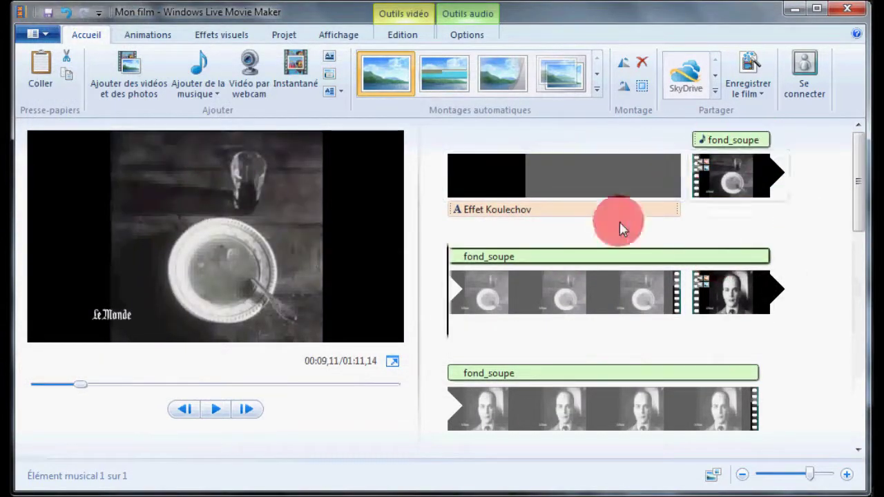
mouse_move(859, 185)
mouse_down()
mouse_move(851, 270)
mouse_move(856, 177)
mouse_up()
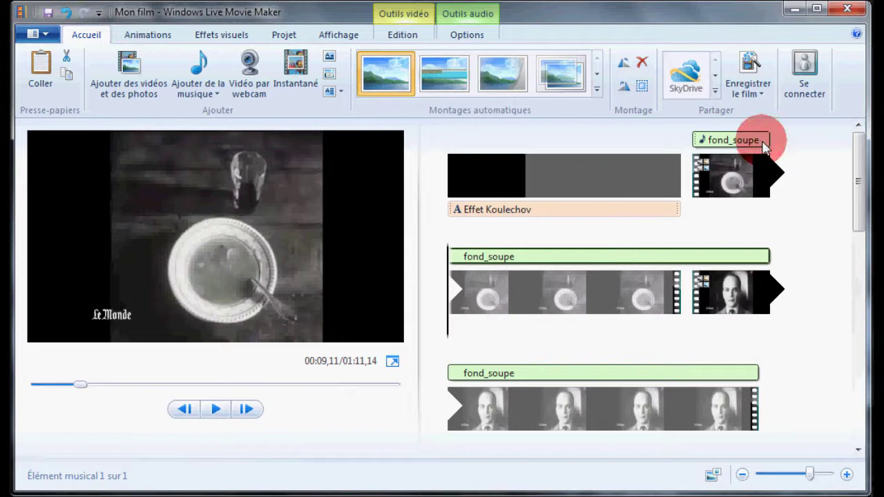
drag(861, 205, 865, 247)
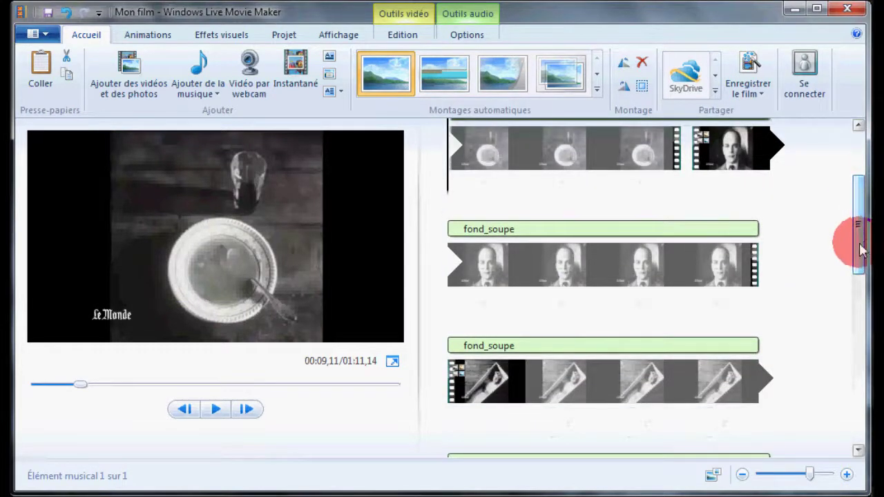
click(756, 236)
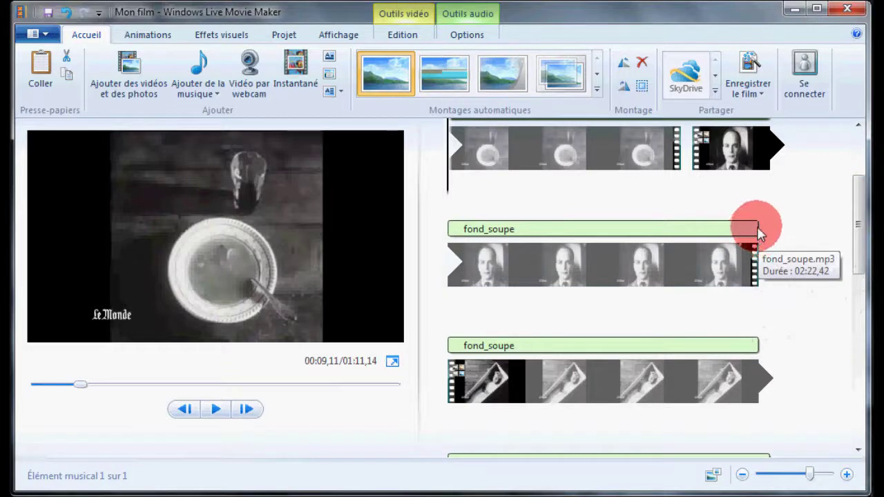
click(757, 233)
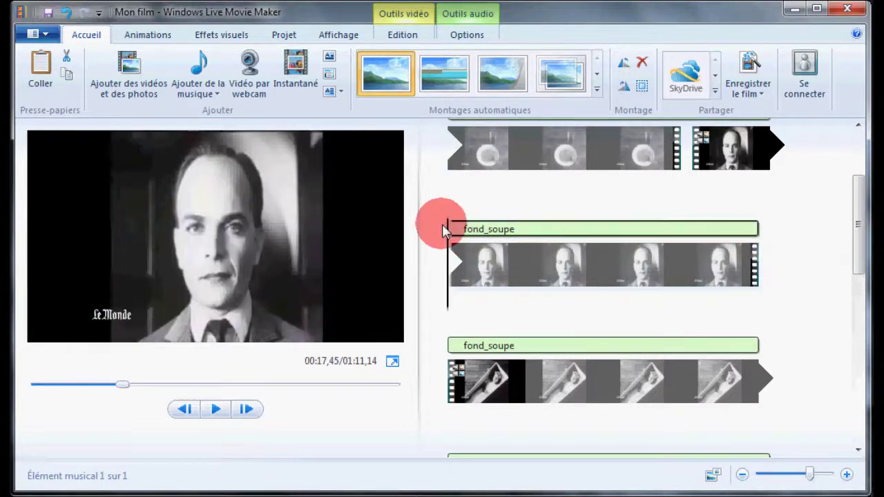
drag(450, 233, 773, 245)
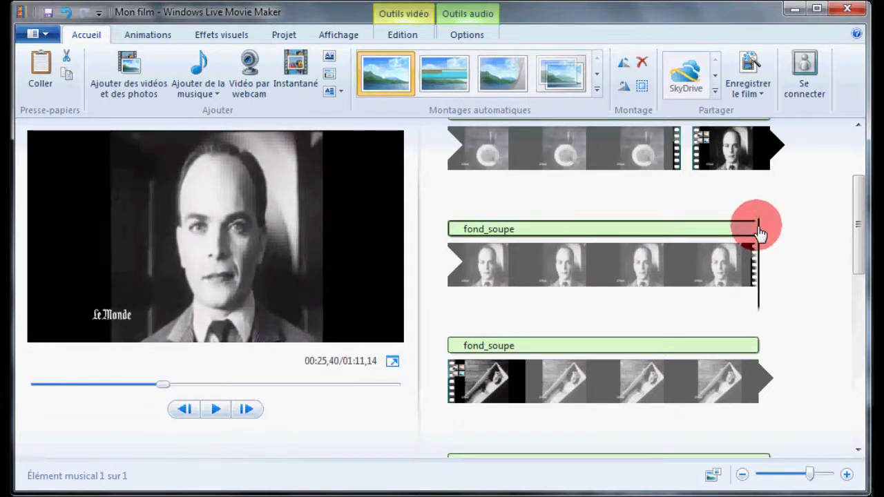
right_click(759, 234)
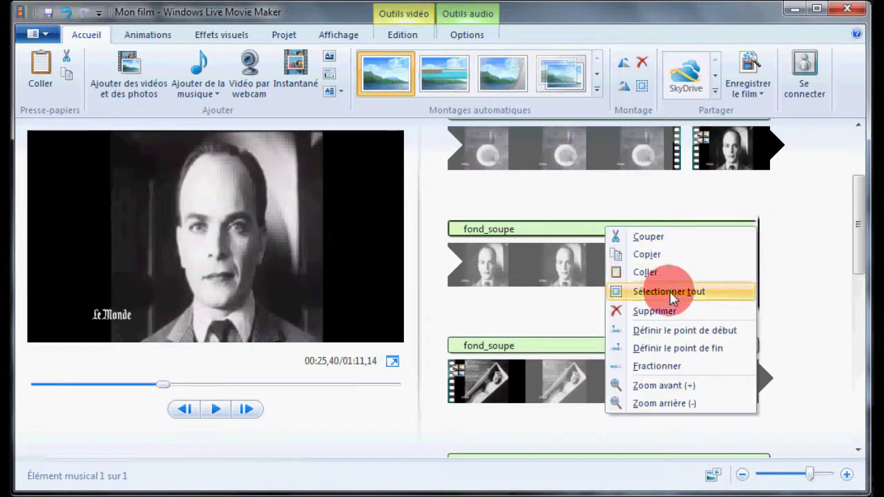
click(671, 348)
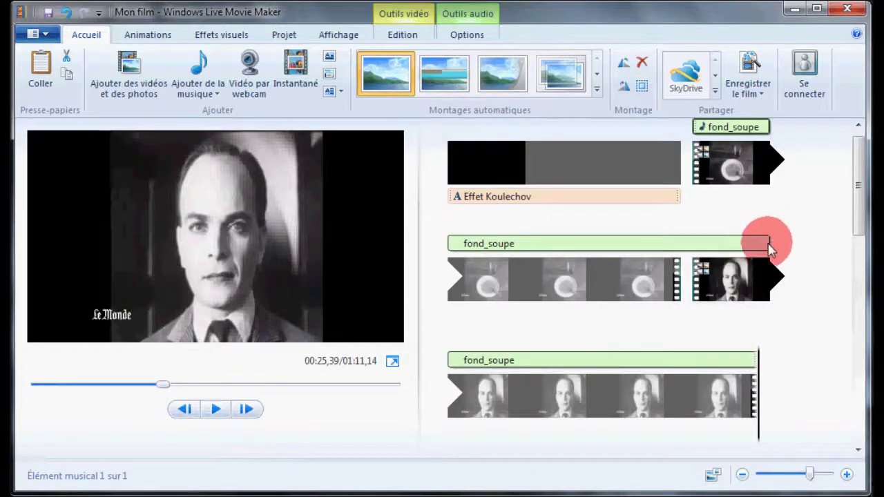
Step: Add the music file fond_cercueil.mp3 at the current point, at the very start of the coffin clip
drag(858, 193, 860, 232)
scroll(860, 228, down, 2)
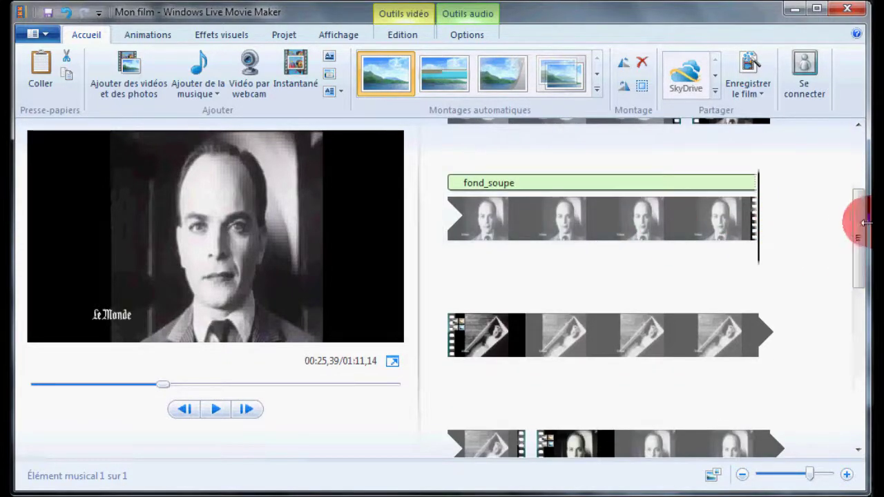
scroll(794, 241, down, 3)
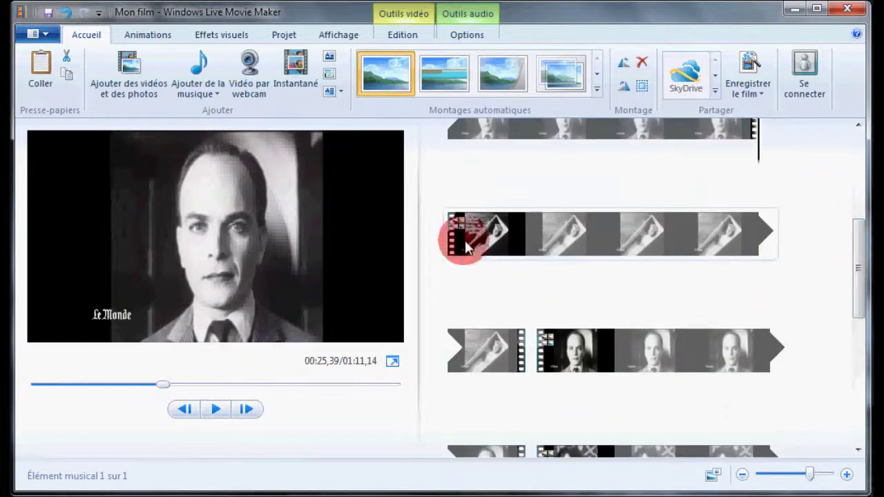
drag(854, 270, 849, 237)
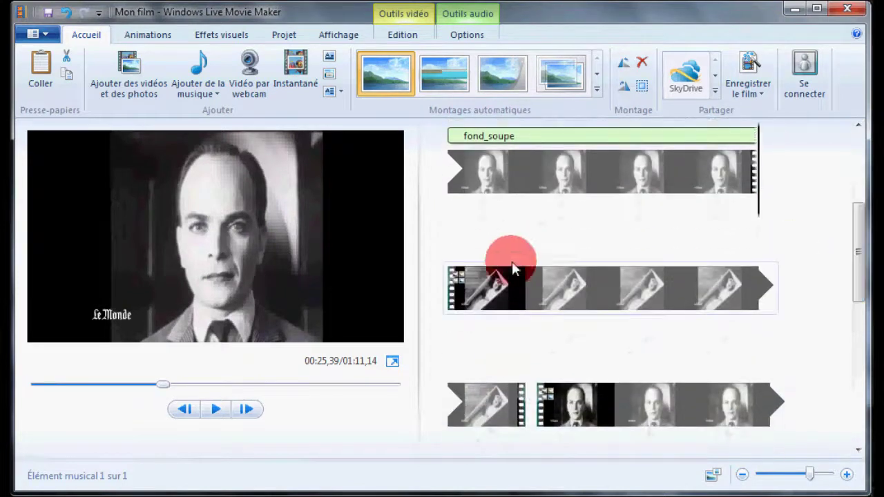
click(461, 297)
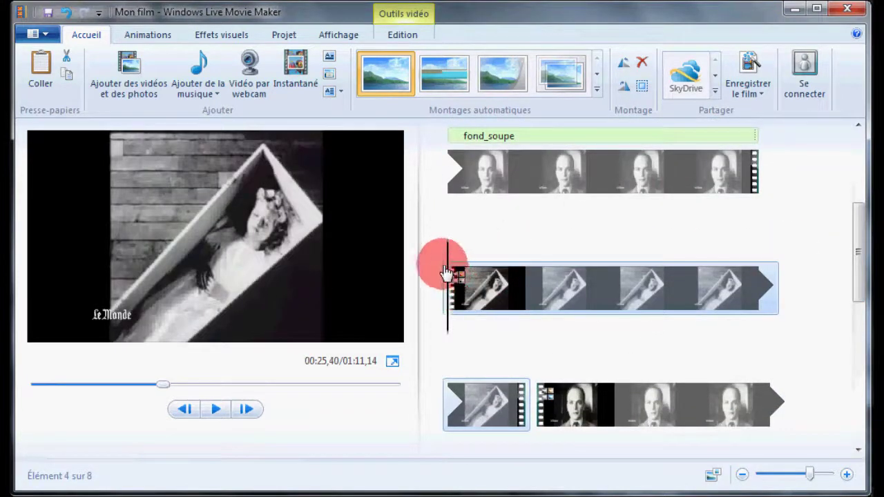
click(214, 96)
click(188, 133)
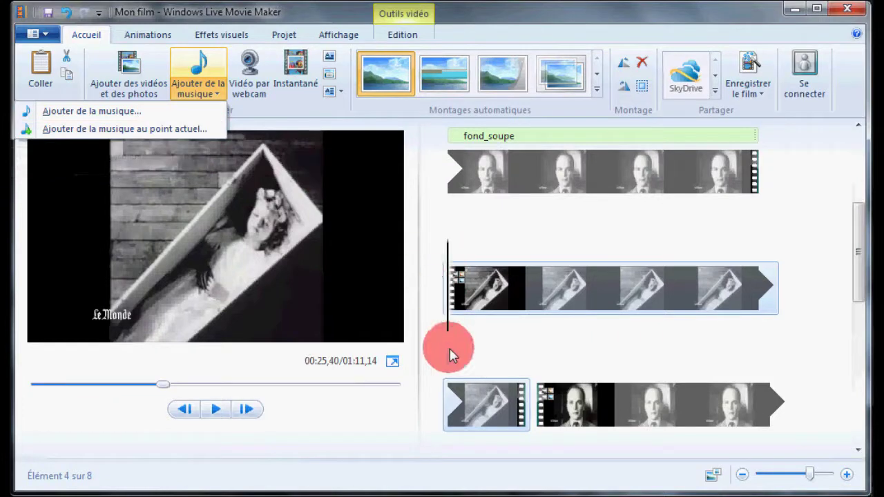
click(178, 131)
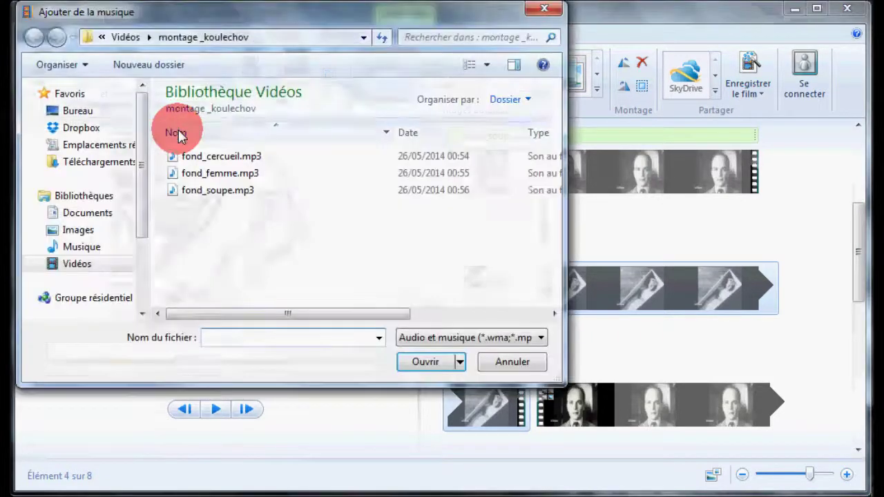
click(218, 157)
click(419, 360)
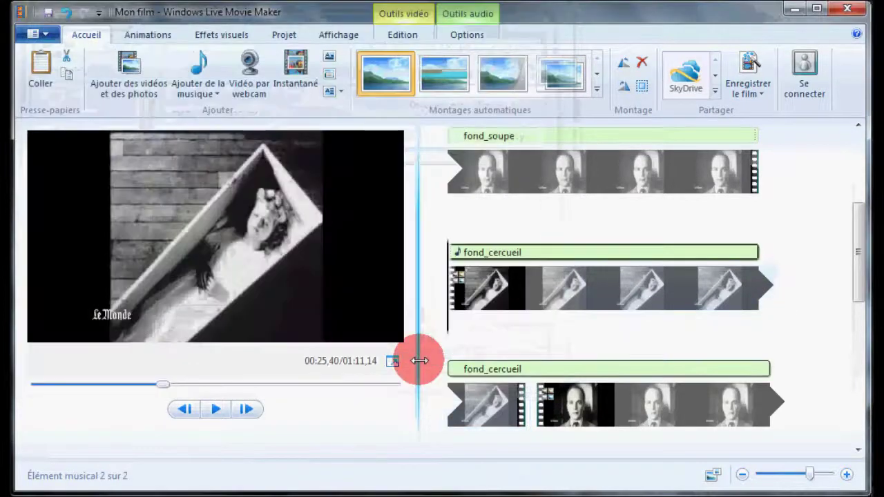
Step: Set the end point of the fond_cercueil music at the end of the man's second shot, just before the reclining woman clip
drag(856, 253, 852, 296)
mouse_move(528, 335)
mouse_down()
mouse_move(450, 340)
mouse_move(529, 339)
mouse_up()
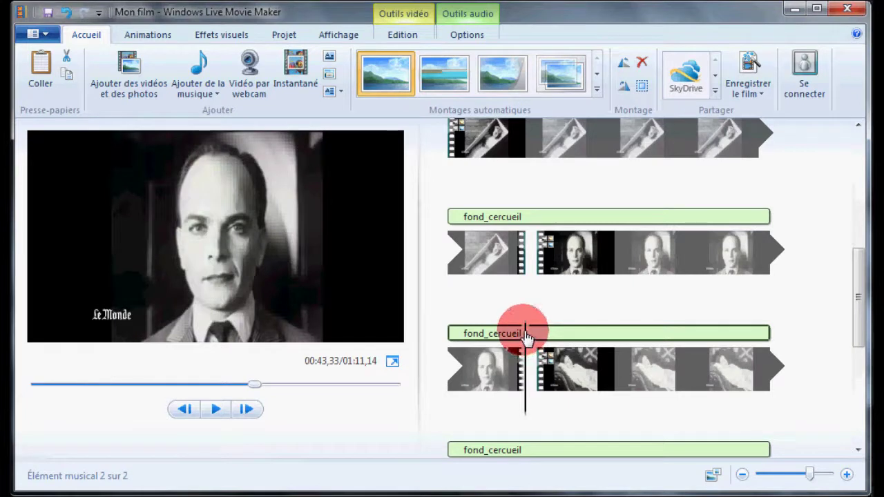
right_click(526, 336)
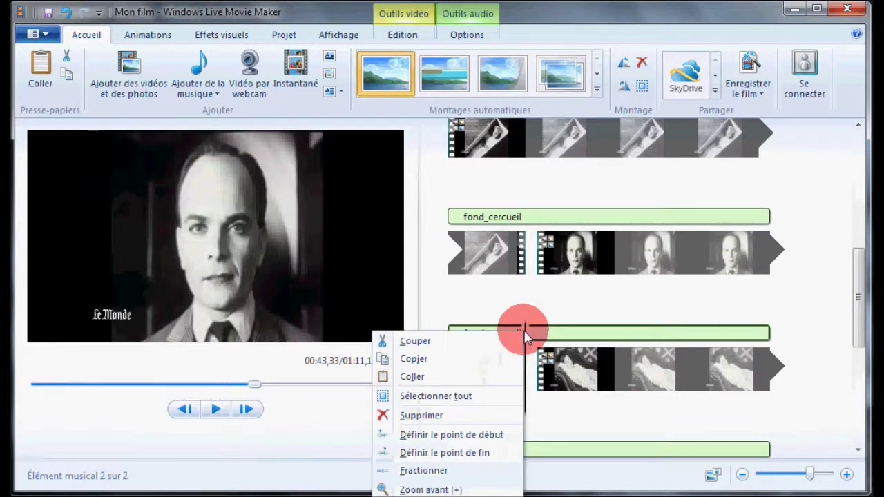
click(461, 453)
Step: Add the music file fond_femme.mp3 at the current point, at the very start of the reclining woman clip
click(558, 383)
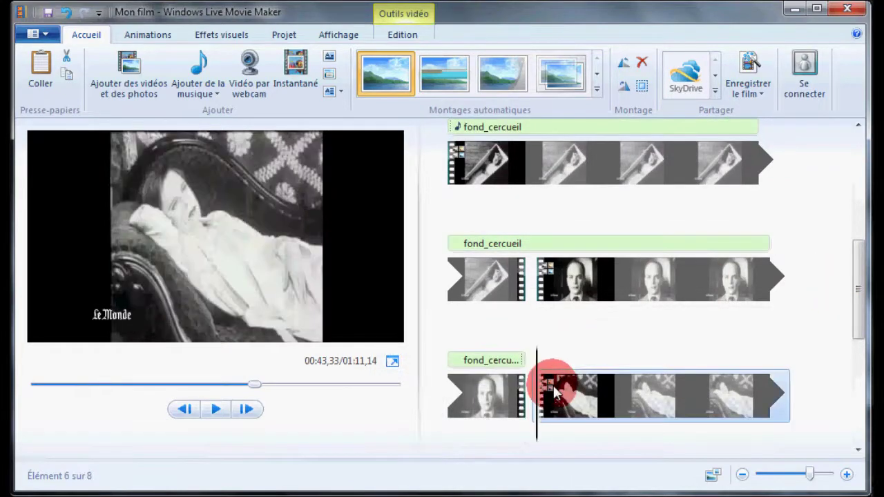
drag(859, 280, 426, 166)
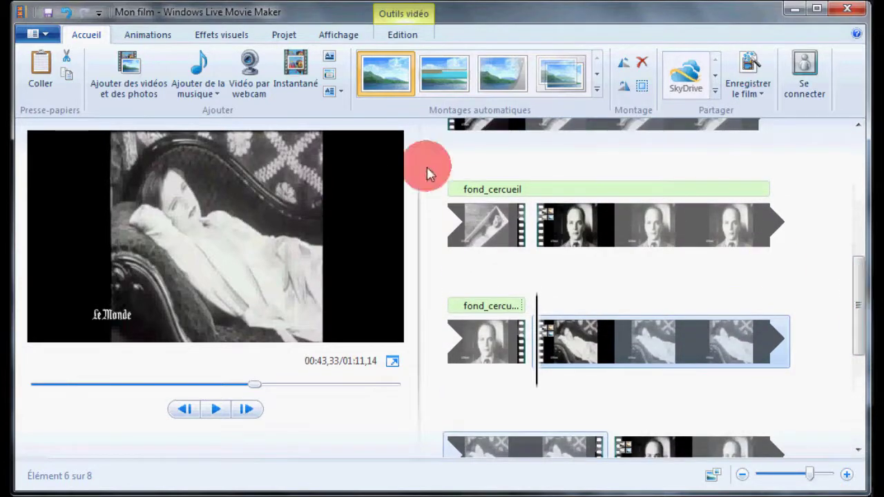
click(218, 92)
click(151, 128)
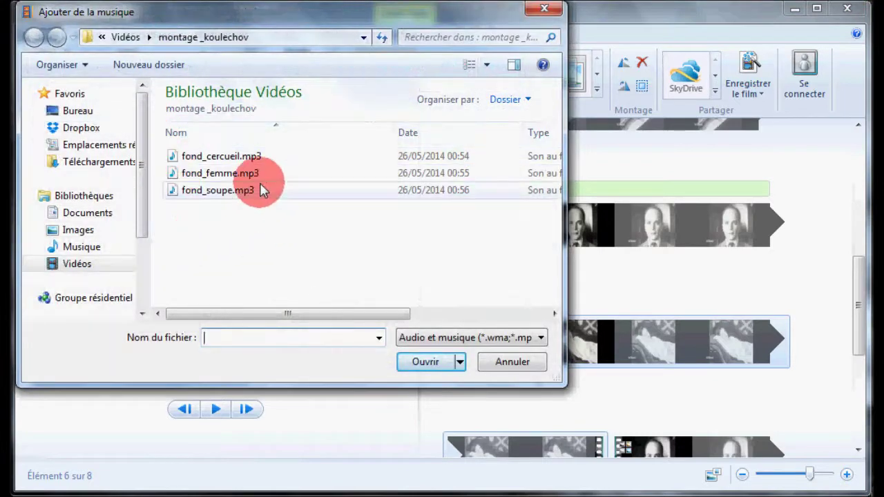
double_click(222, 174)
Step: Set the end point of the fond_femme music at the end of the man's last shot, just before the closing black screen
drag(858, 299, 866, 359)
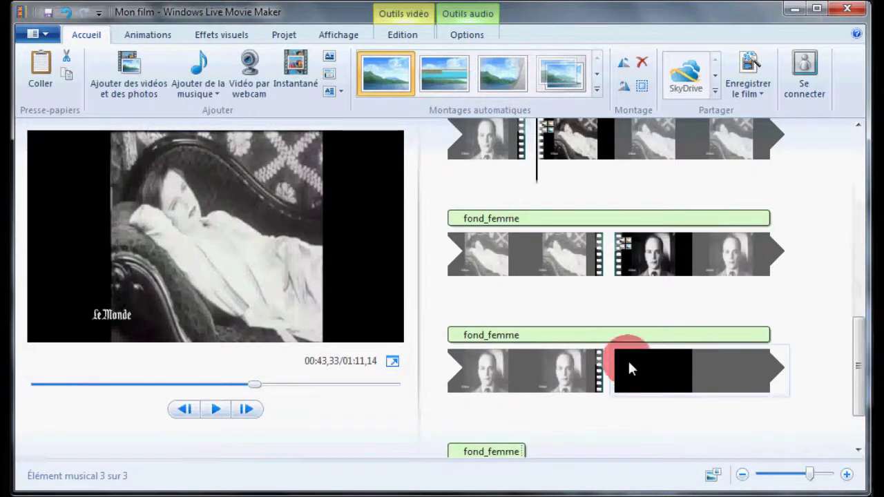
click(608, 338)
drag(456, 337, 609, 339)
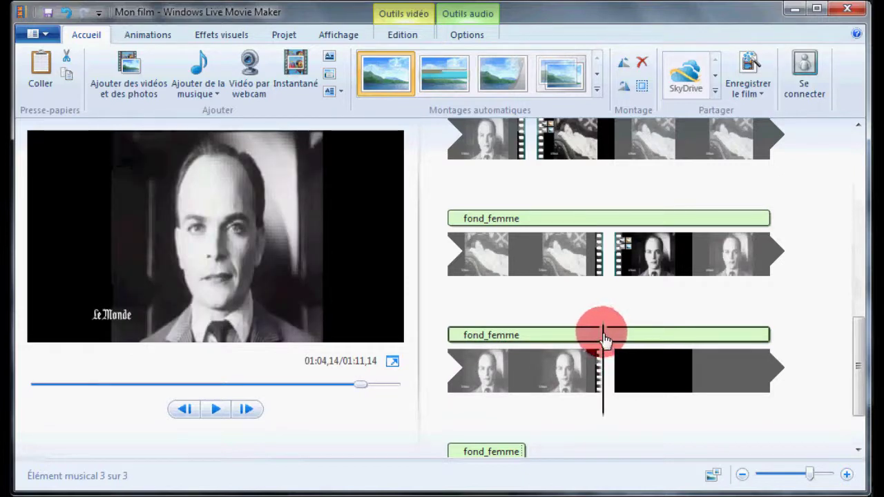
right_click(604, 338)
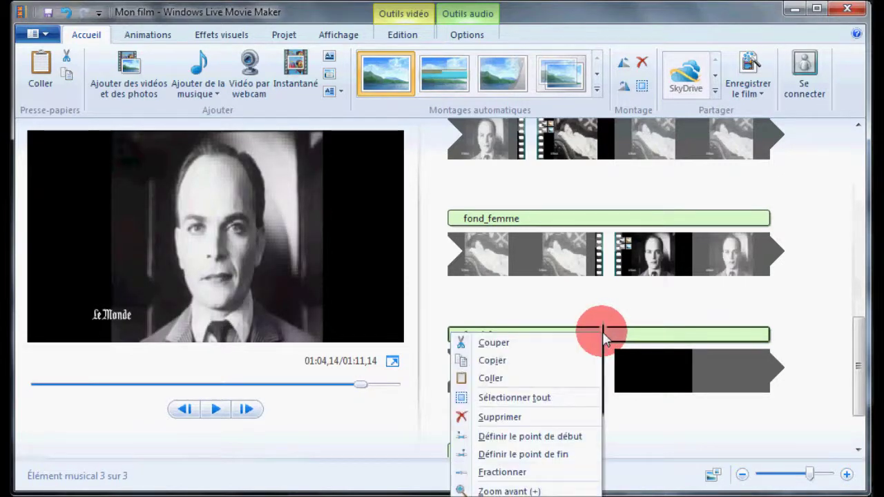
click(531, 454)
Step: Play the film from the title screen through to the man's last shot to check the music, and pause there
drag(848, 374, 856, 176)
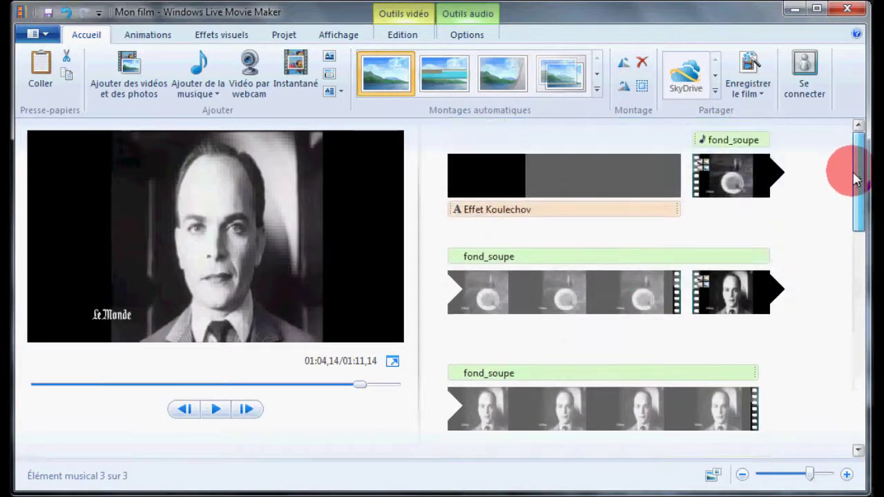
click(456, 183)
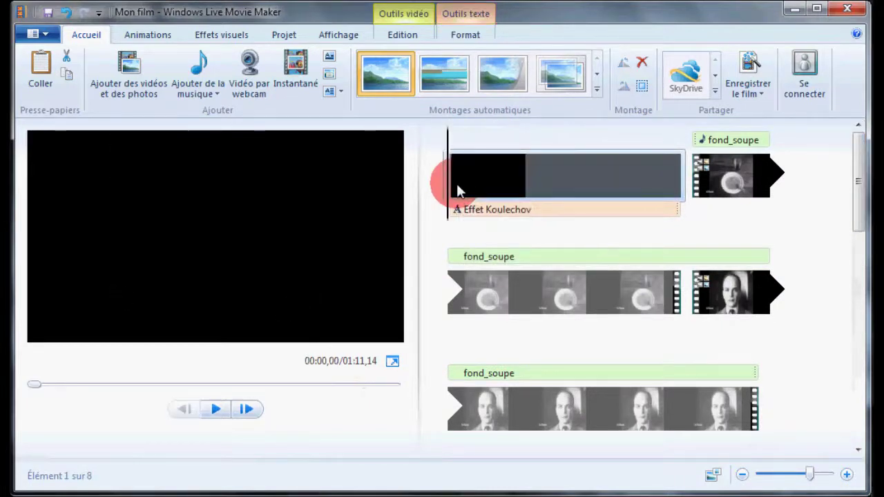
click(249, 409)
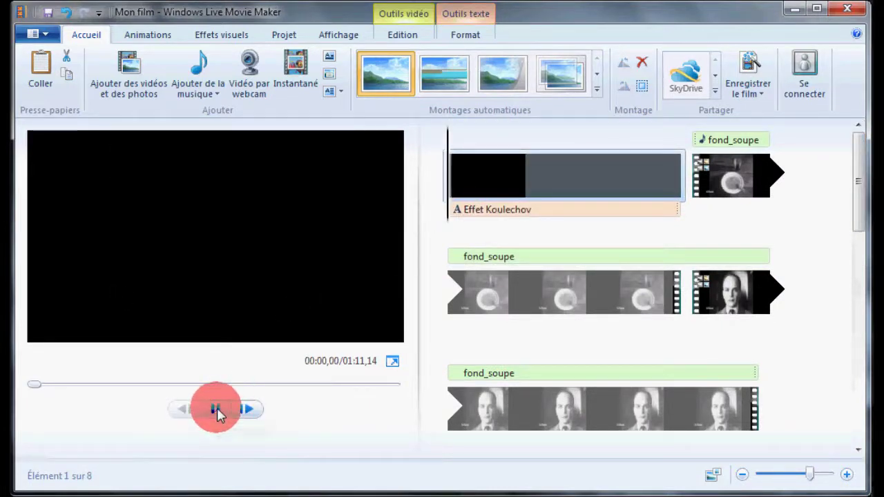
click(216, 409)
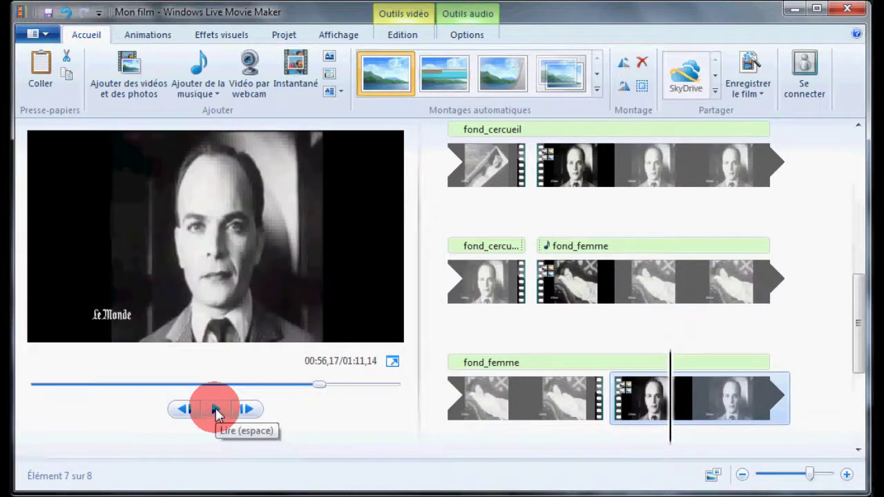
Step: Set both the fade-in and fade-out of the fond_soupe music to Moyenne
drag(858, 373, 854, 173)
click(719, 144)
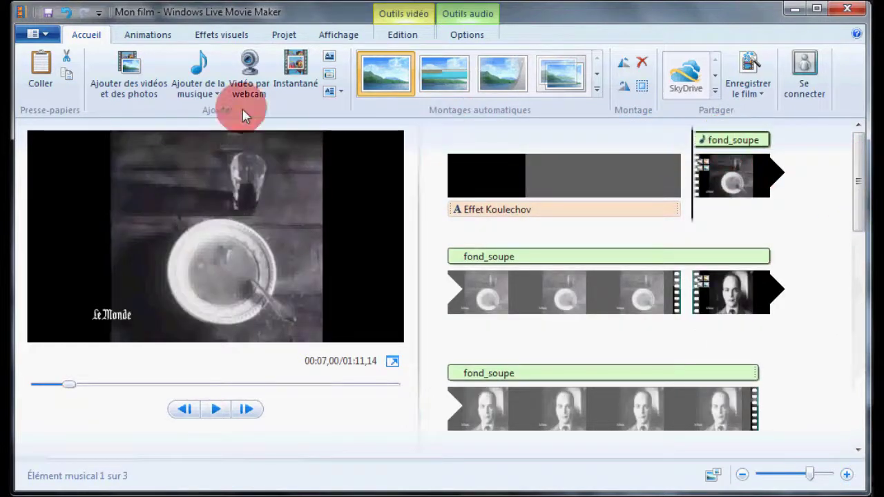
click(459, 7)
click(464, 38)
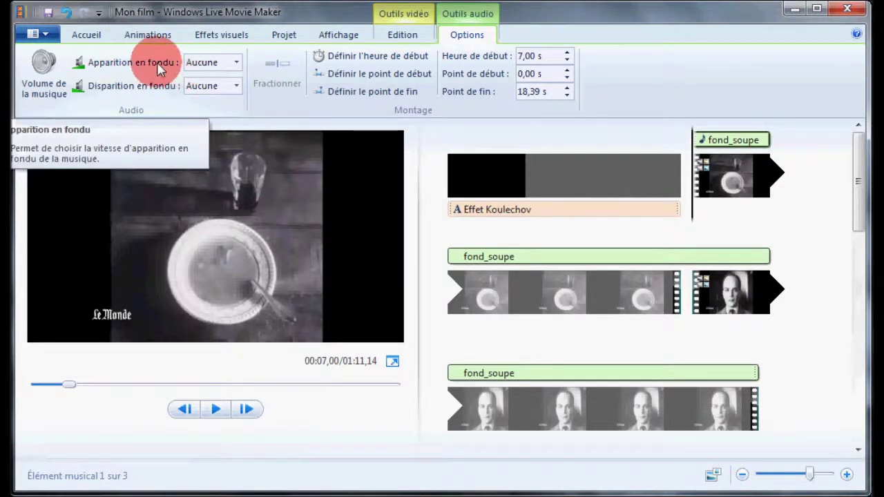
click(236, 63)
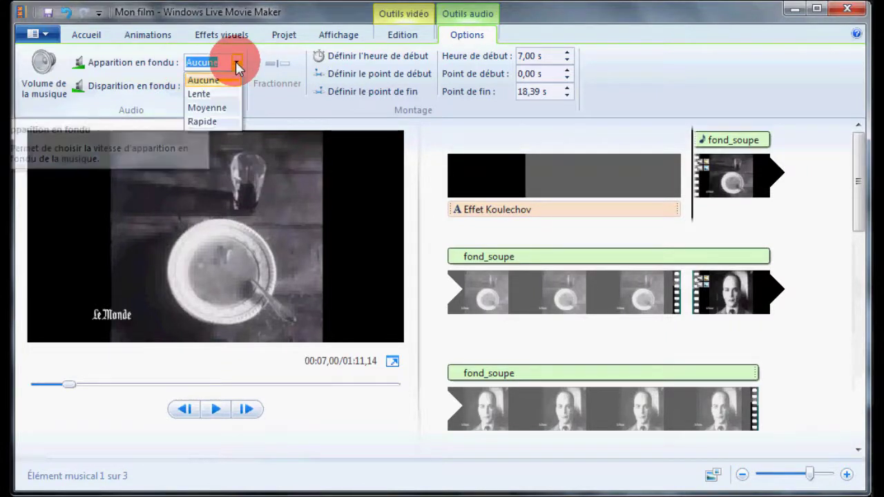
click(202, 106)
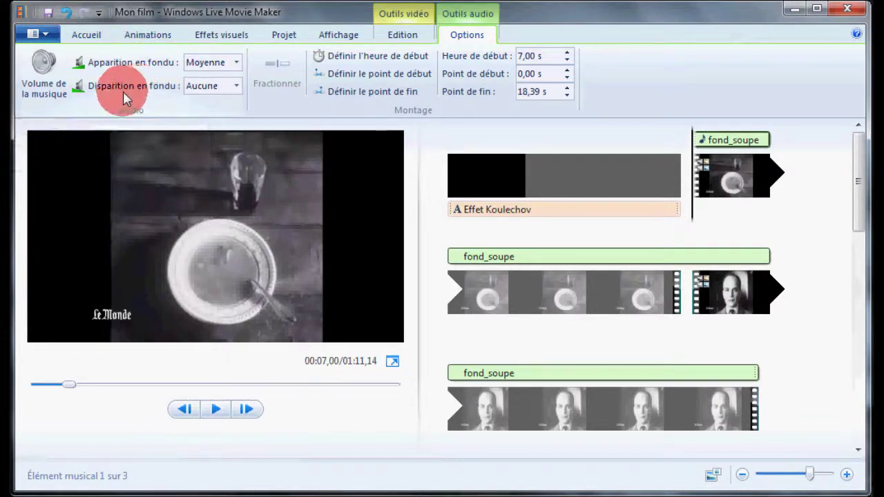
click(236, 87)
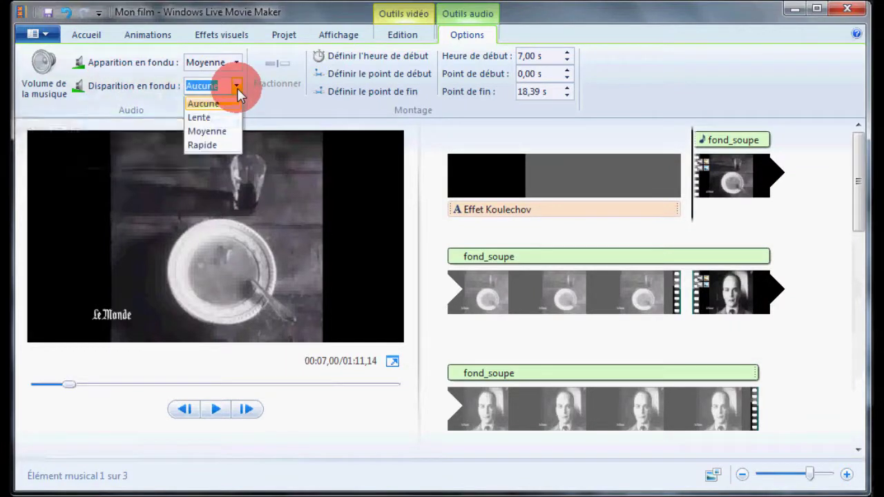
click(215, 132)
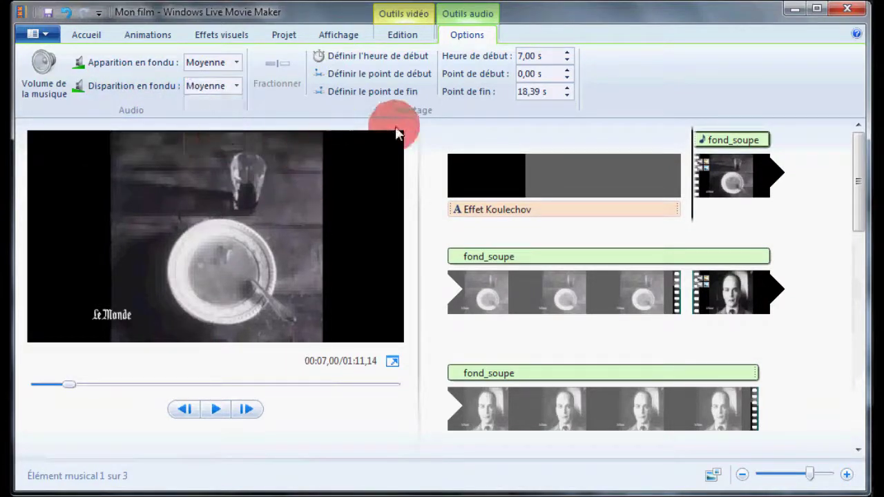
Step: Add a caption at the very start of the soup clip
drag(860, 174, 853, 147)
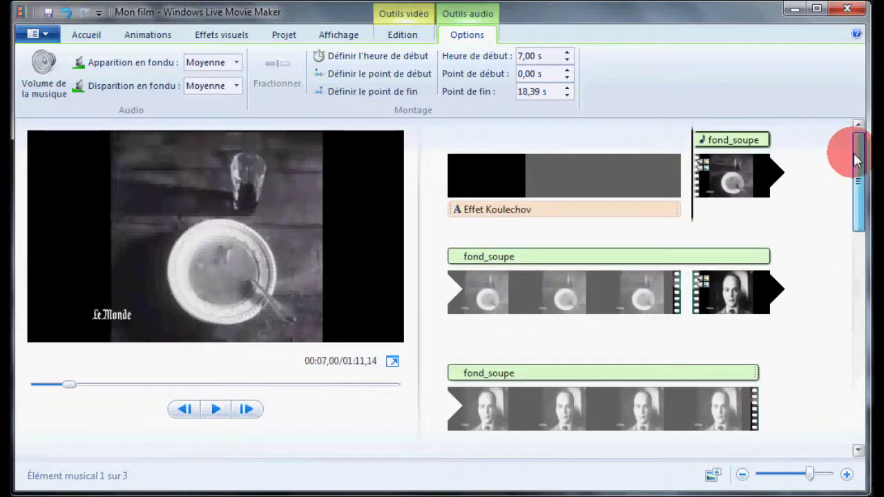
click(740, 184)
drag(473, 241, 686, 218)
click(400, 35)
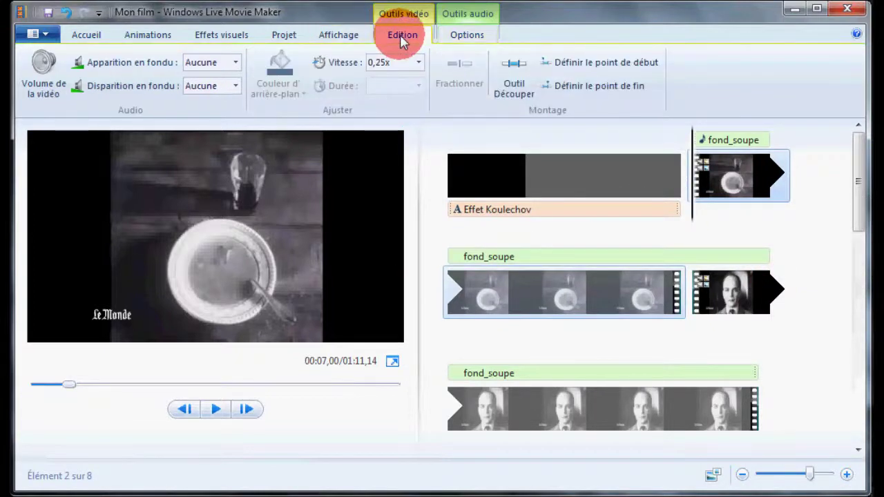
click(83, 35)
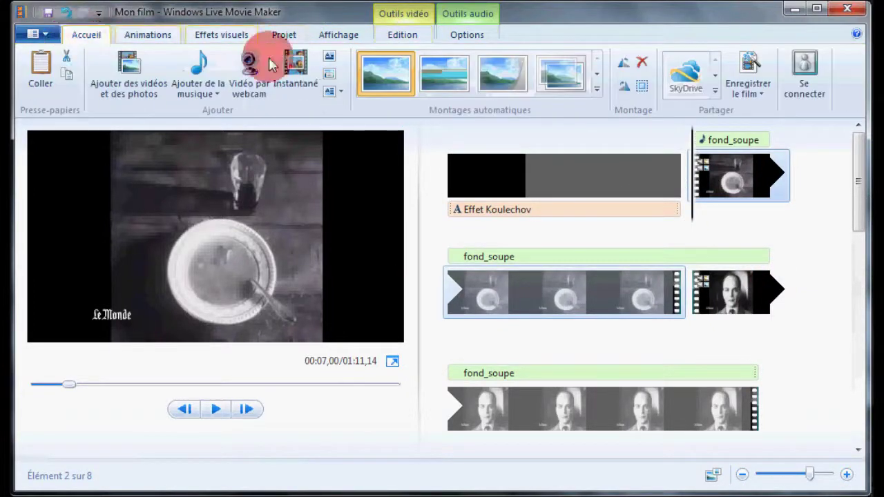
click(332, 76)
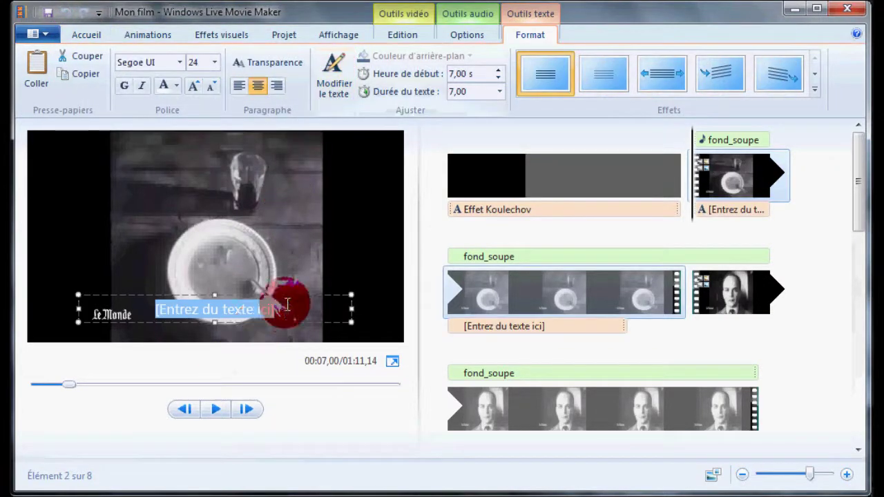
Step: Narrow the soup caption's box, move it up beside the glass, and enter the text "La faim"
drag(354, 308, 231, 307)
click(131, 304)
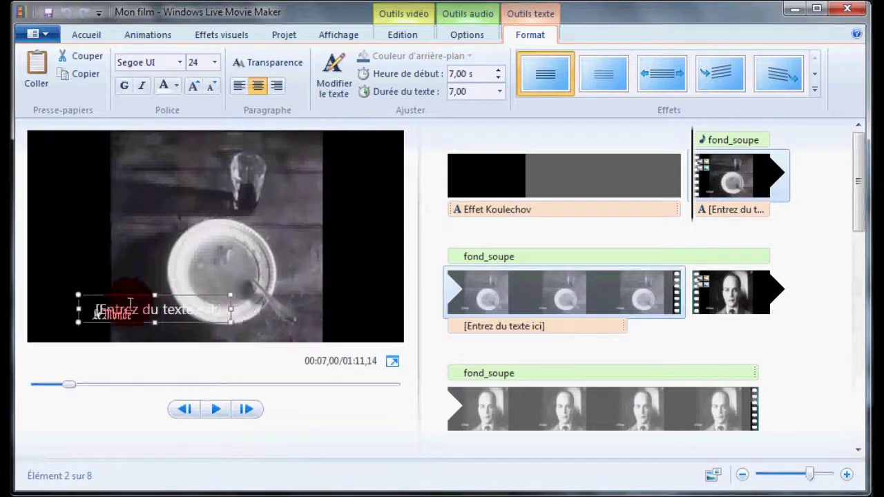
click(81, 309)
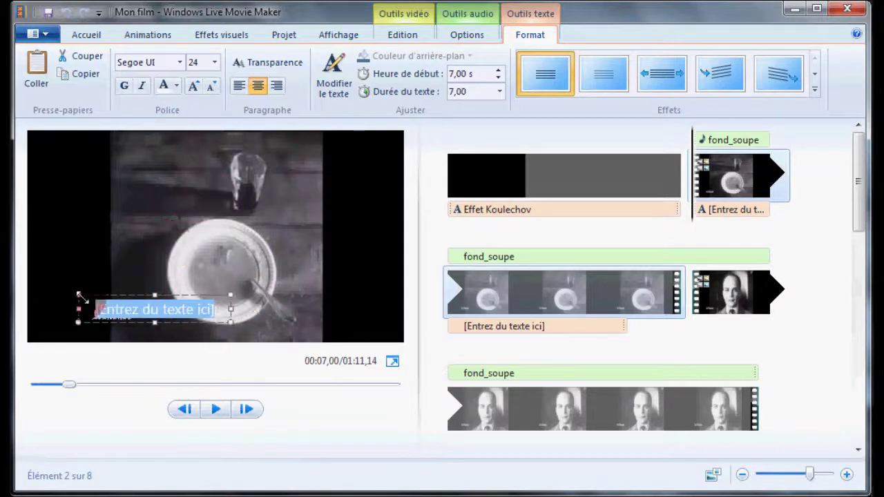
drag(83, 298, 277, 156)
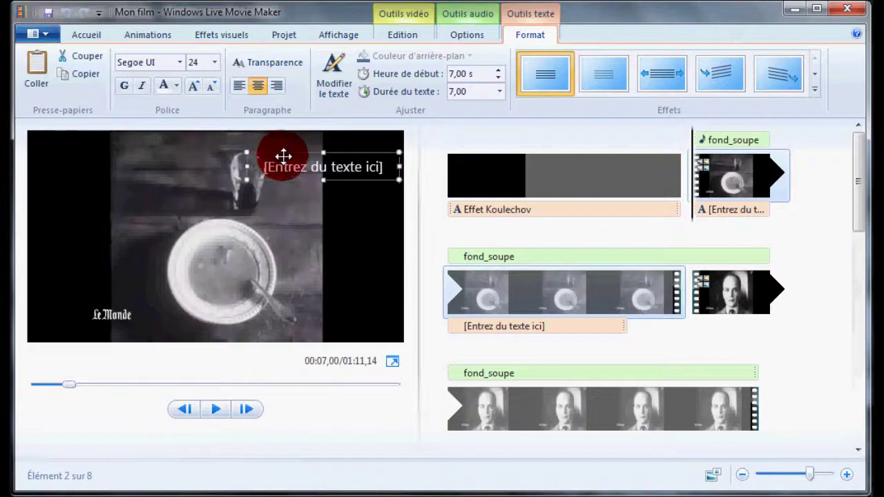
click(333, 170)
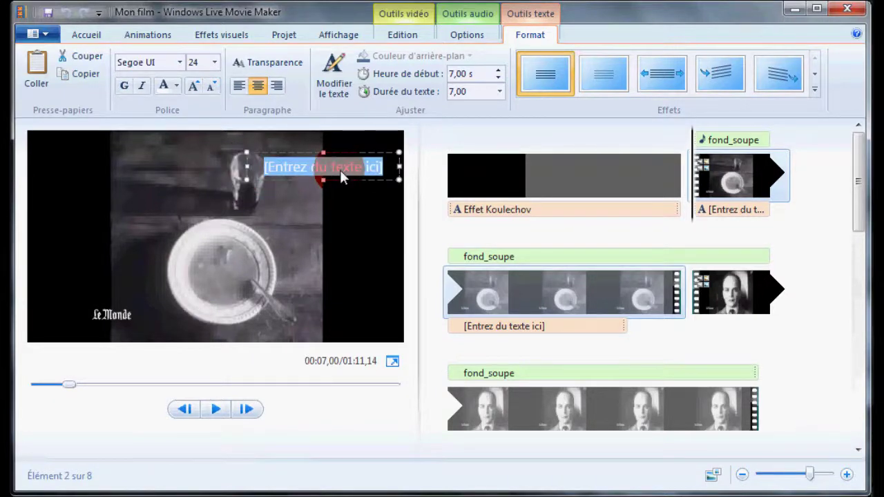
text(La faim)
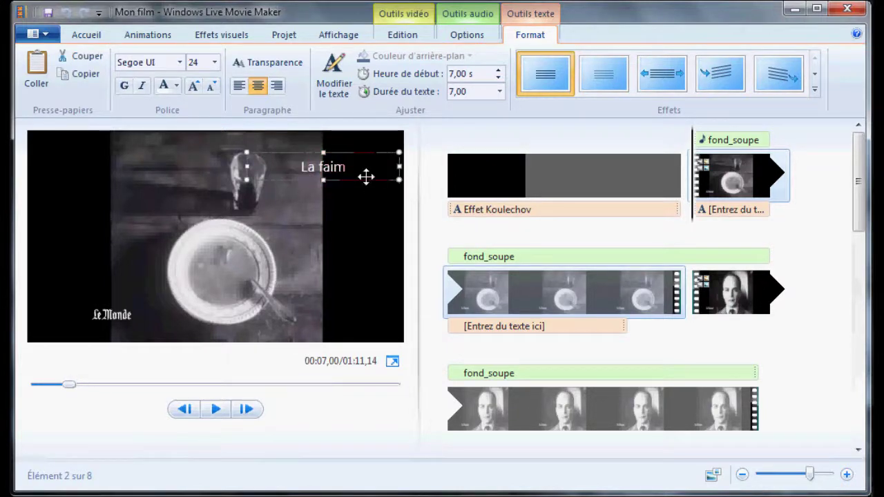
Step: Shrink the "La faim" box to fit its text and place it in the black band at the frame's upper-right corner
drag(399, 166, 313, 166)
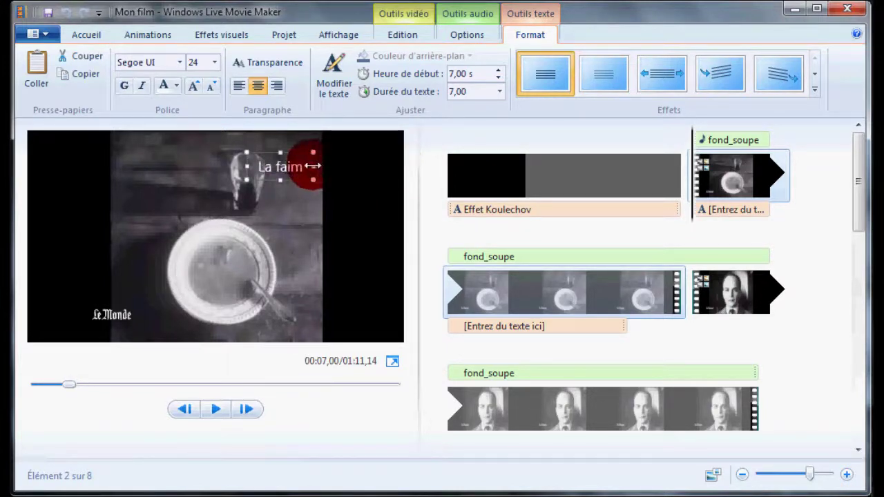
click(257, 160)
drag(249, 158, 332, 150)
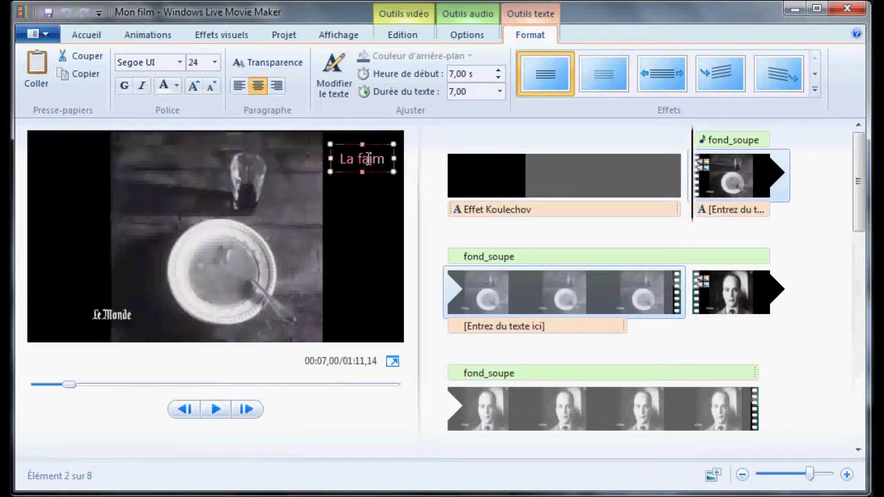
click(476, 221)
click(767, 168)
Step: Add a caption reading "La tristesse" at the very start of the coffin clip
click(849, 181)
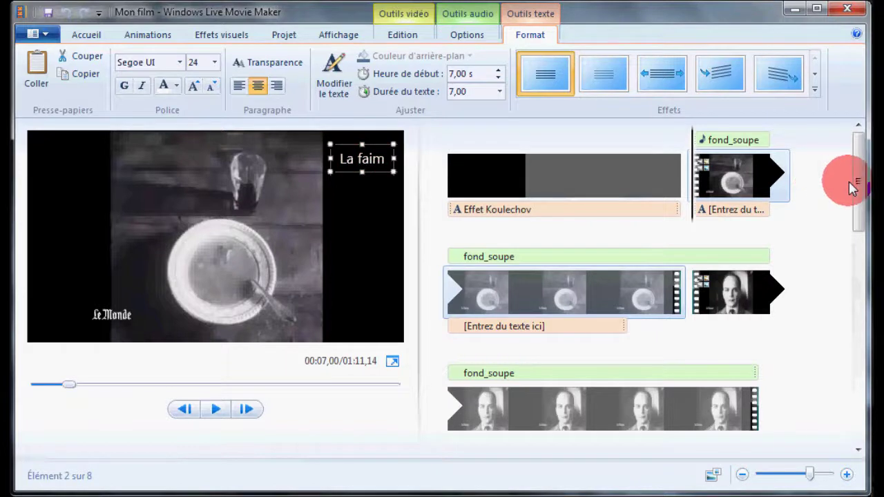
drag(862, 181, 865, 238)
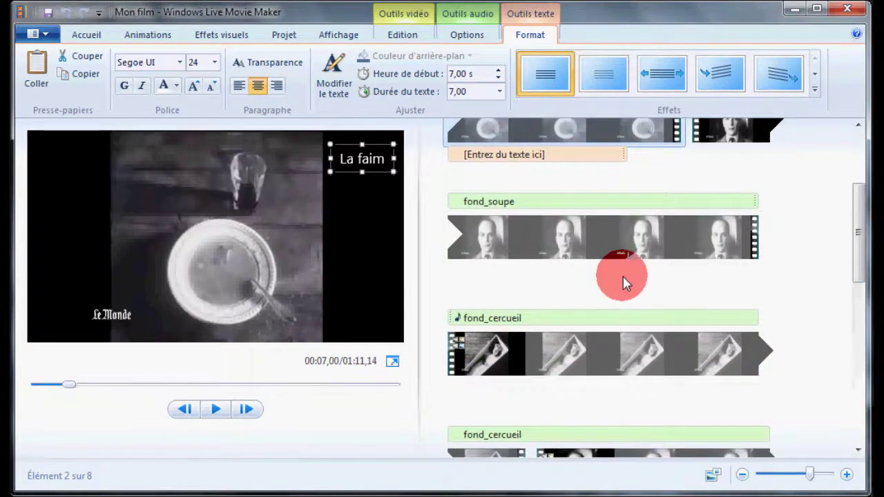
click(485, 349)
drag(485, 349, 347, 150)
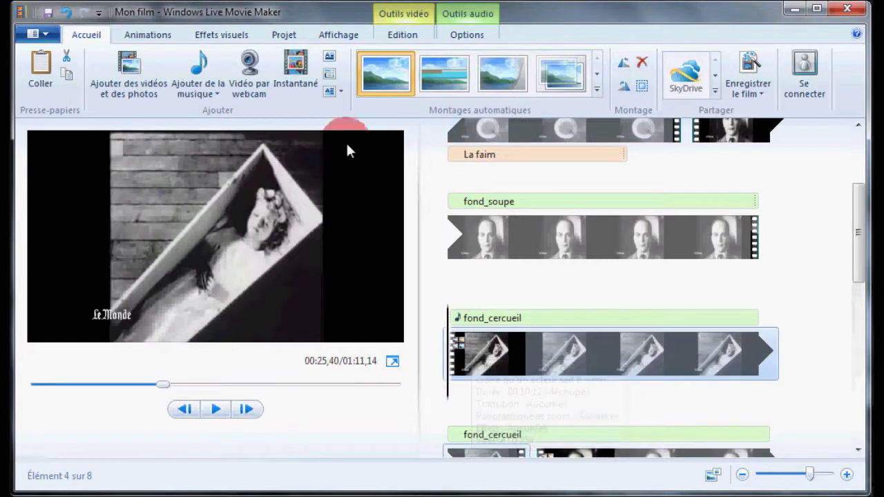
click(331, 75)
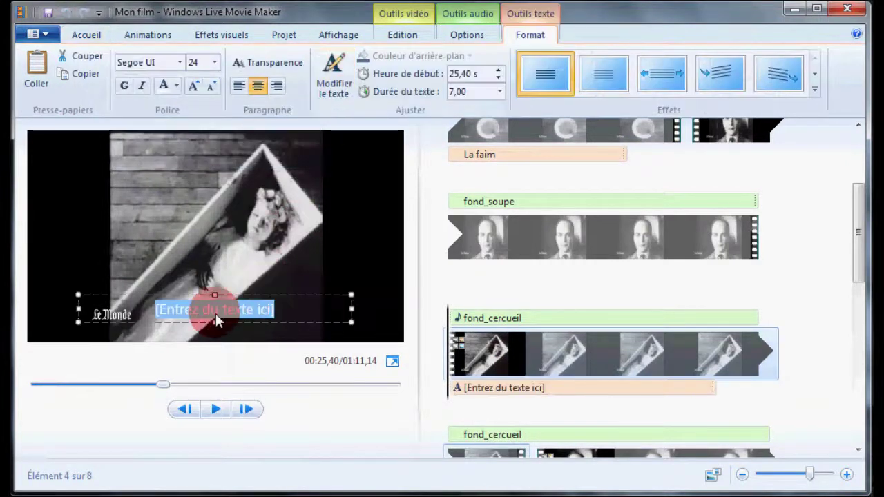
text(1921)
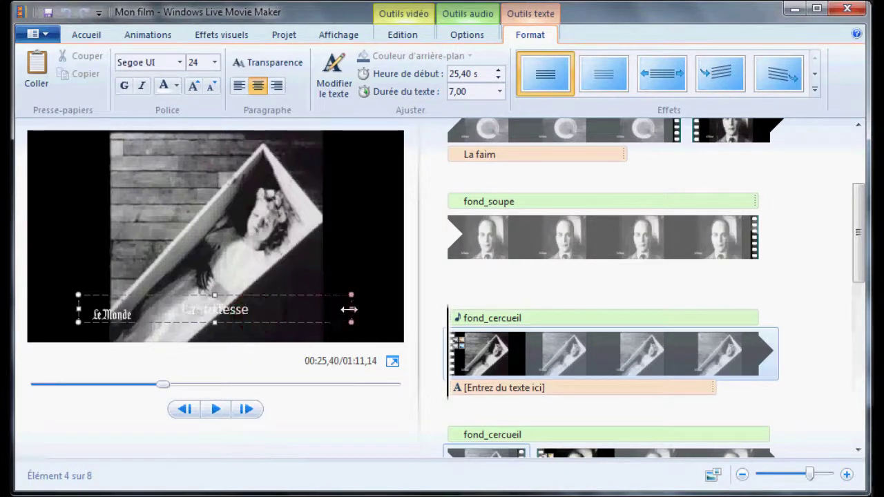
Step: Shrink the "La tristesse" box to fit its text and move it to the black band at the frame's upper-right corner
drag(343, 307, 160, 307)
drag(82, 301, 335, 148)
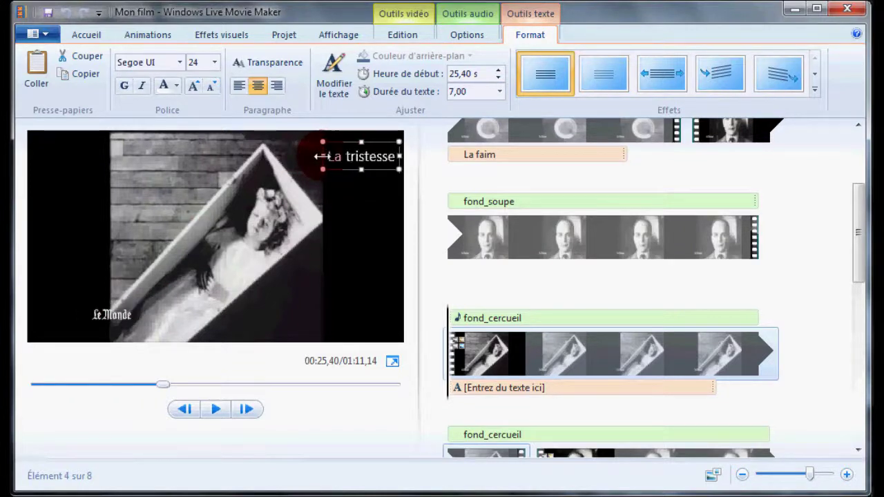
click(365, 214)
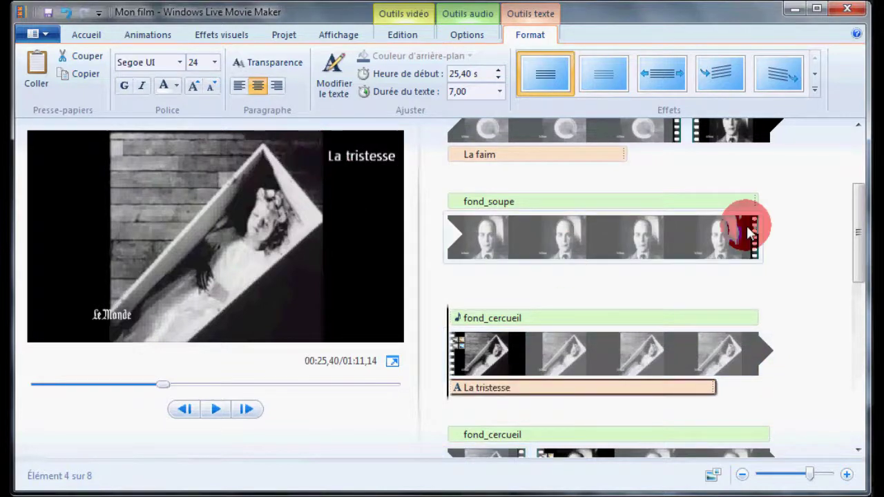
Step: Add a caption reading "Le désir" at the very start of the reclining woman clip
drag(858, 231, 860, 300)
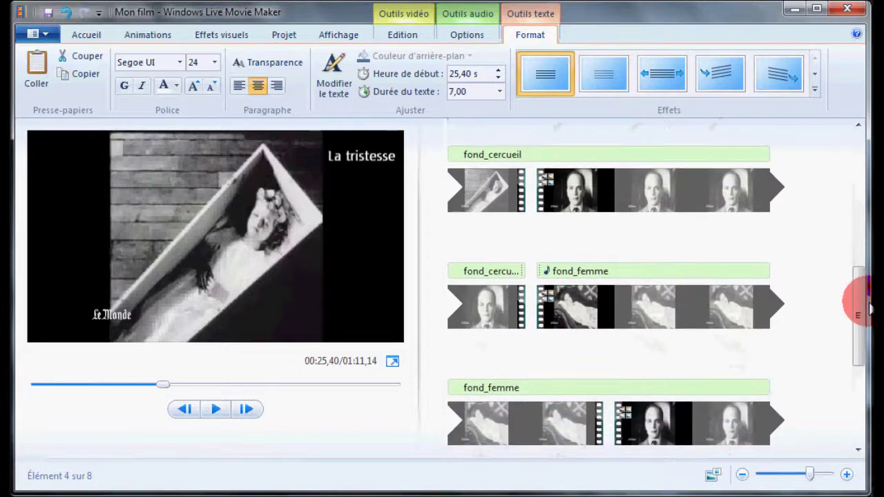
click(543, 325)
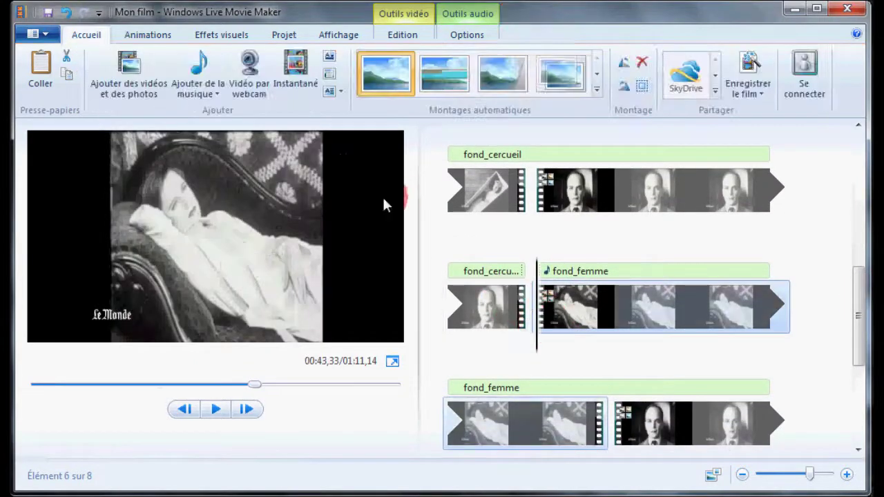
click(330, 77)
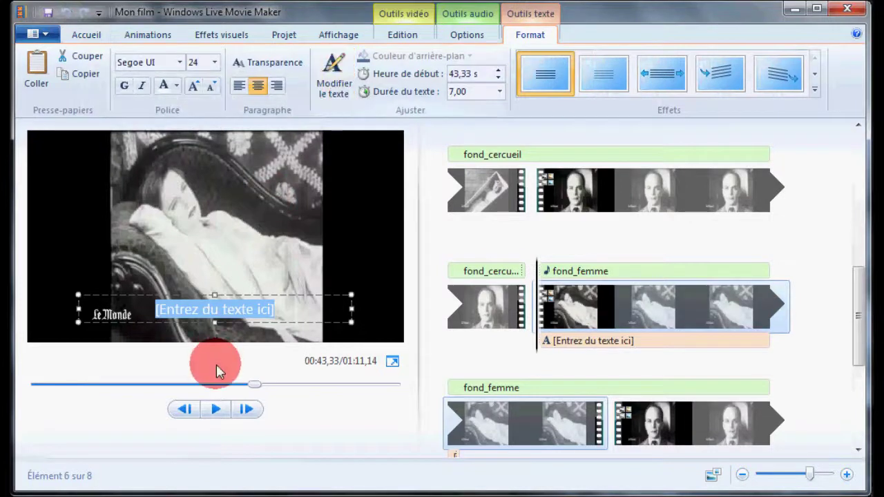
text(Le desi)
Step: Shrink the "Le désir" box to fit its text and move it to the black band at the frame's upper-right corner
drag(352, 309, 145, 303)
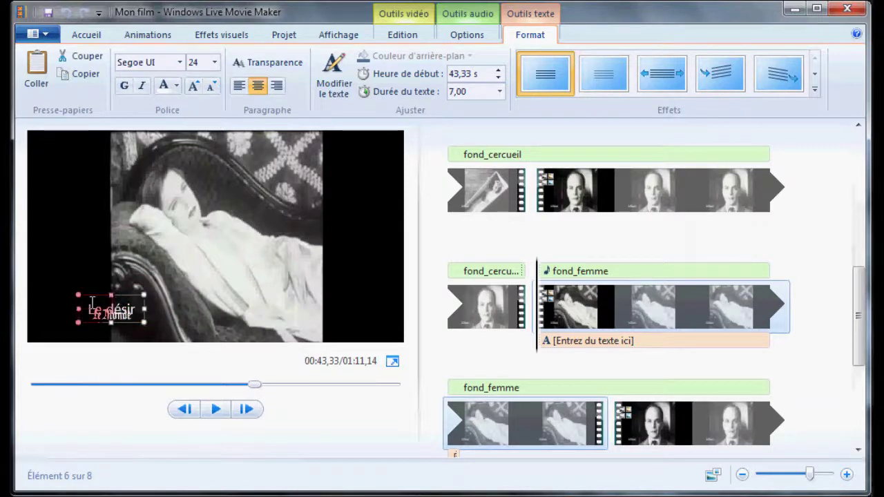
drag(85, 298, 336, 140)
click(425, 235)
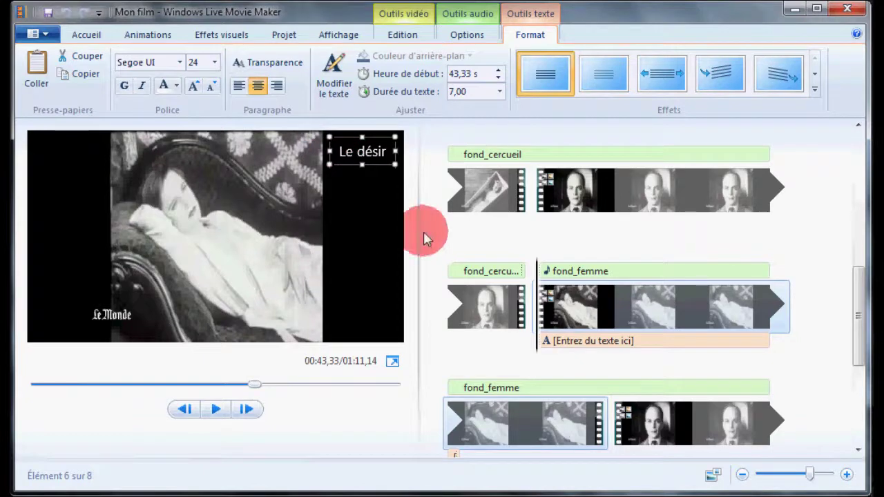
Step: Add a caption at the start of the closing black screen and move its box up to about mid-frame
drag(856, 283, 864, 379)
click(649, 293)
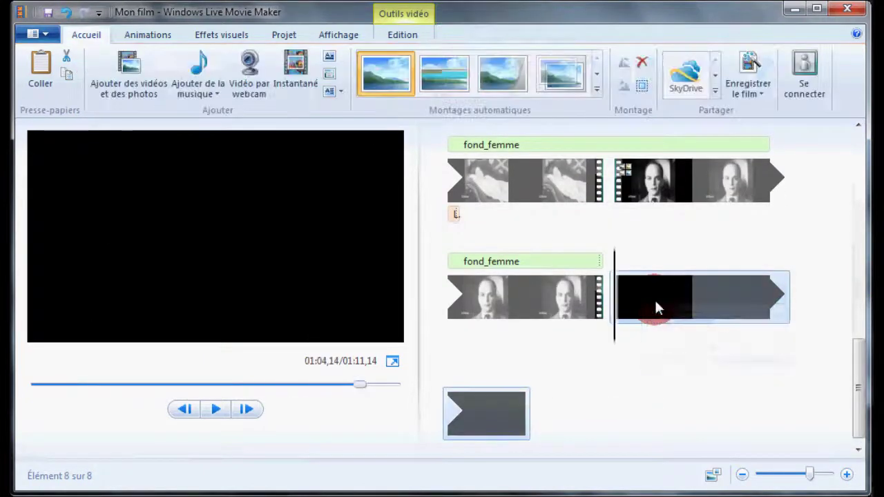
click(216, 409)
click(323, 87)
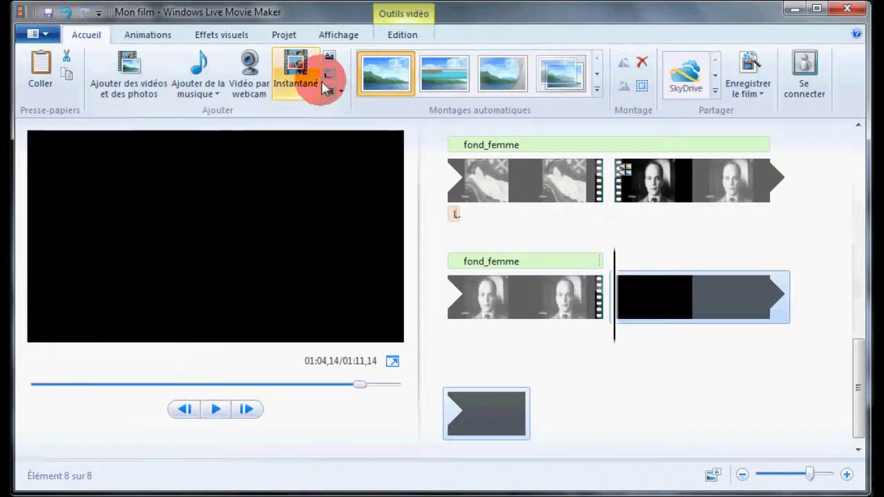
click(331, 79)
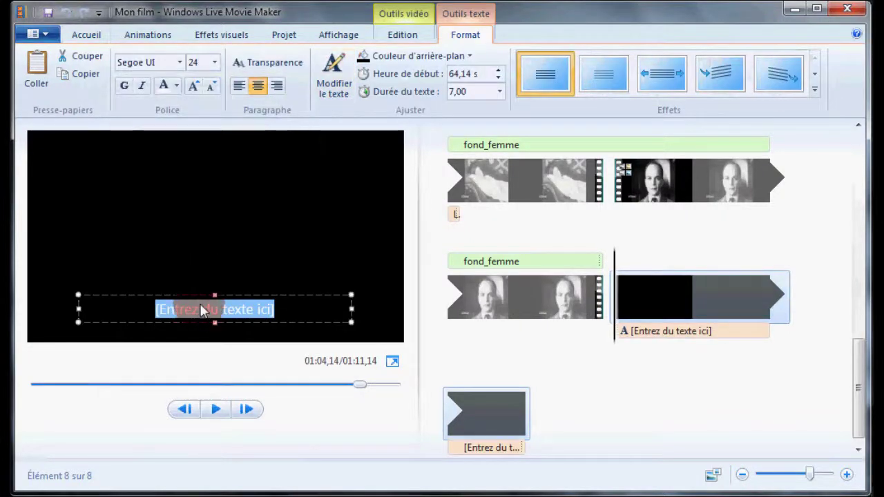
drag(214, 293, 214, 272)
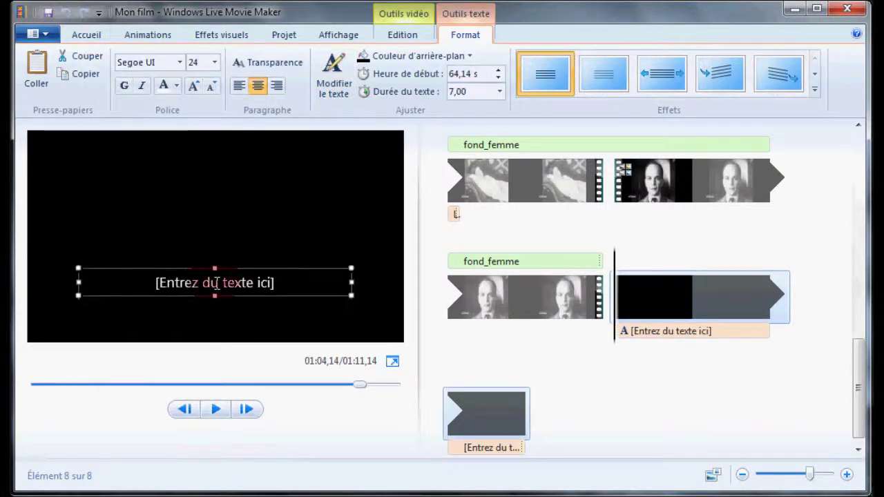
drag(215, 268, 214, 199)
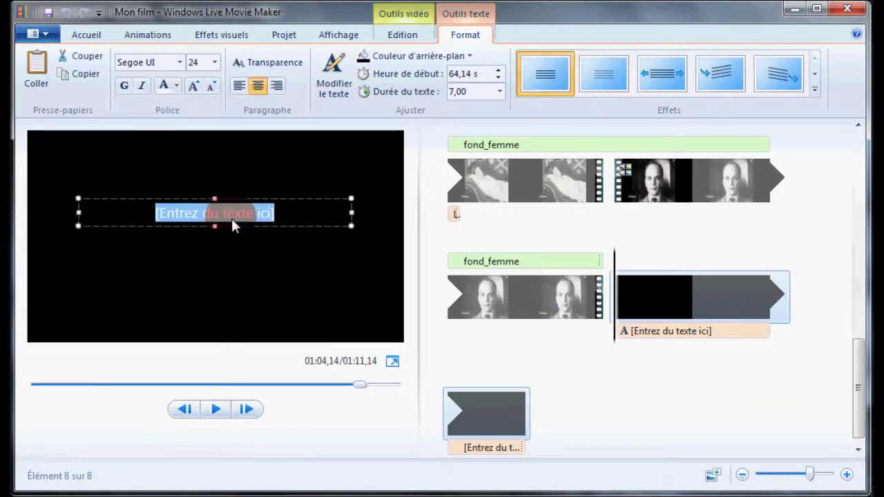
Step: Enter "Merci d'avoir suivi ce tutoriel" in the closing caption, followed by a blank line and the author's full name
text(Merci d')
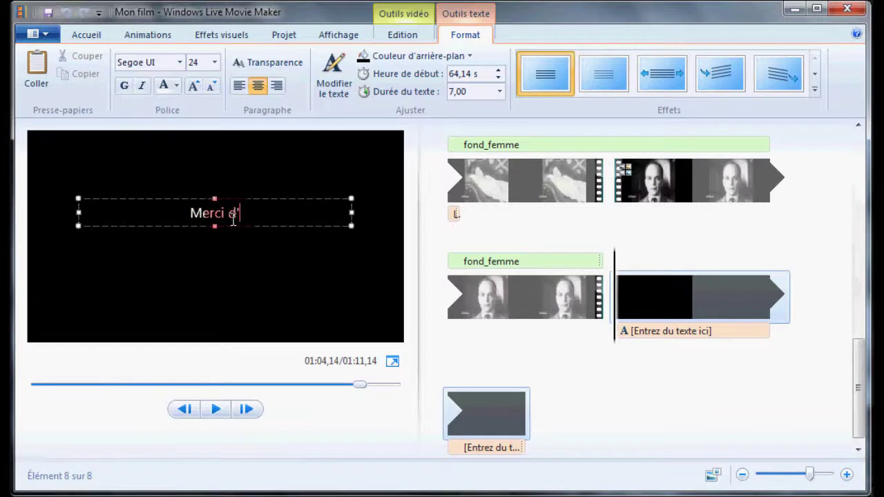
text(avoir suivi ce tutoriel)
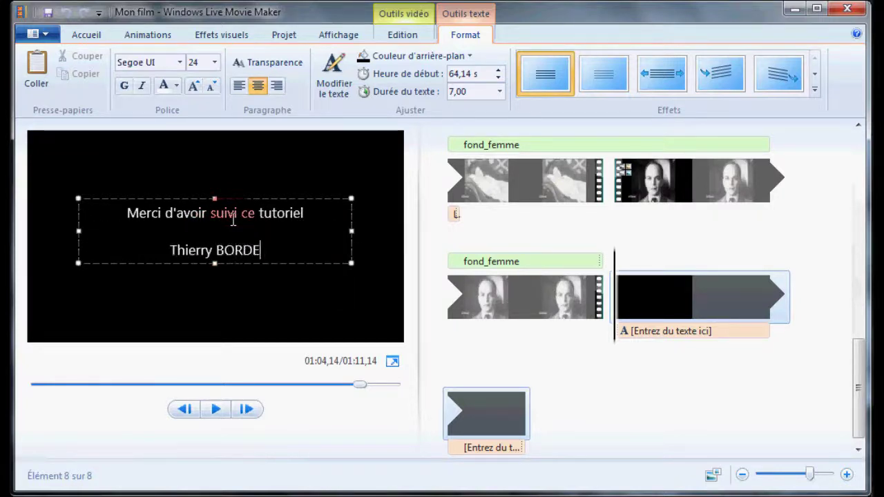
click(553, 359)
Step: Play the film from the start of the title screen to check the music and captions
drag(860, 366, 812, 180)
click(486, 180)
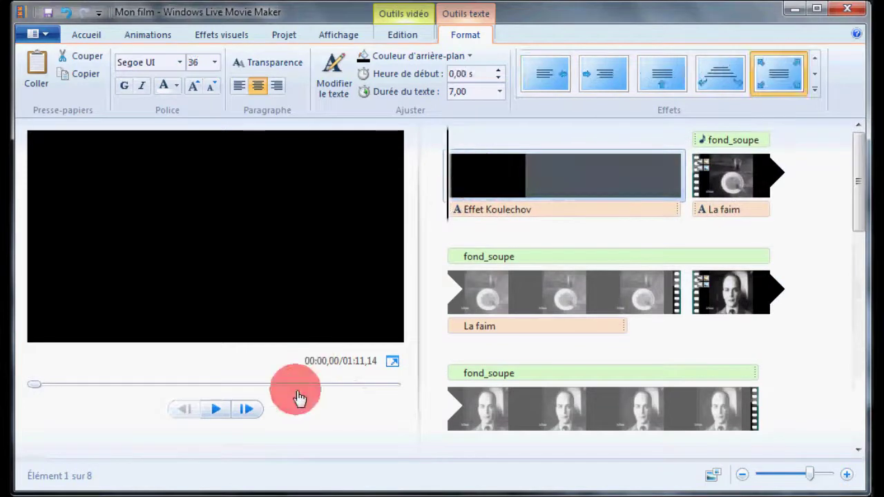
click(214, 409)
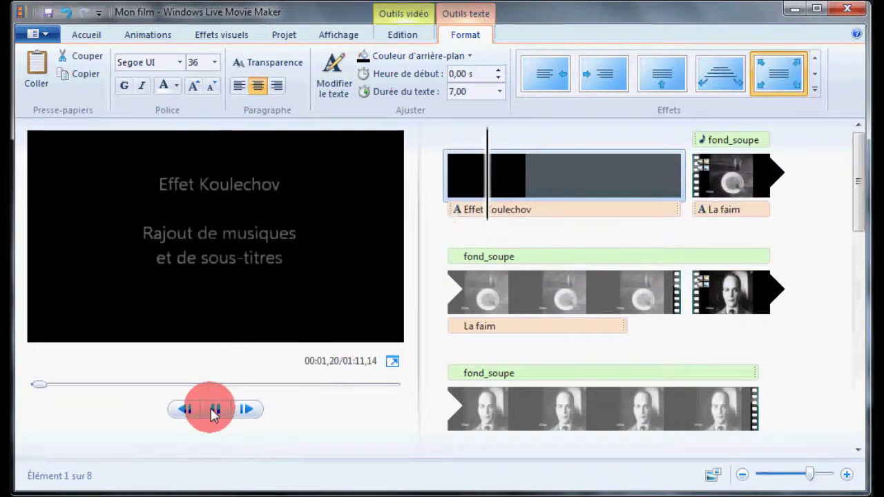